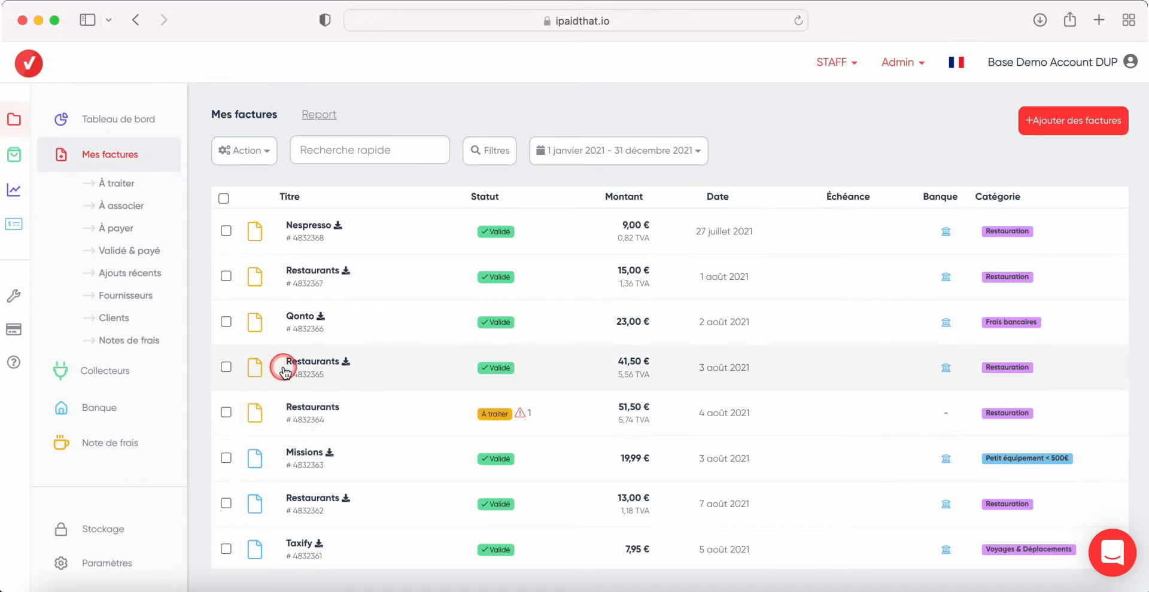
Step: Sort the invoice list by amount and due date, ending with ascending order by invoice date
{"action": "left_click", "coordinate": [649, 197]}
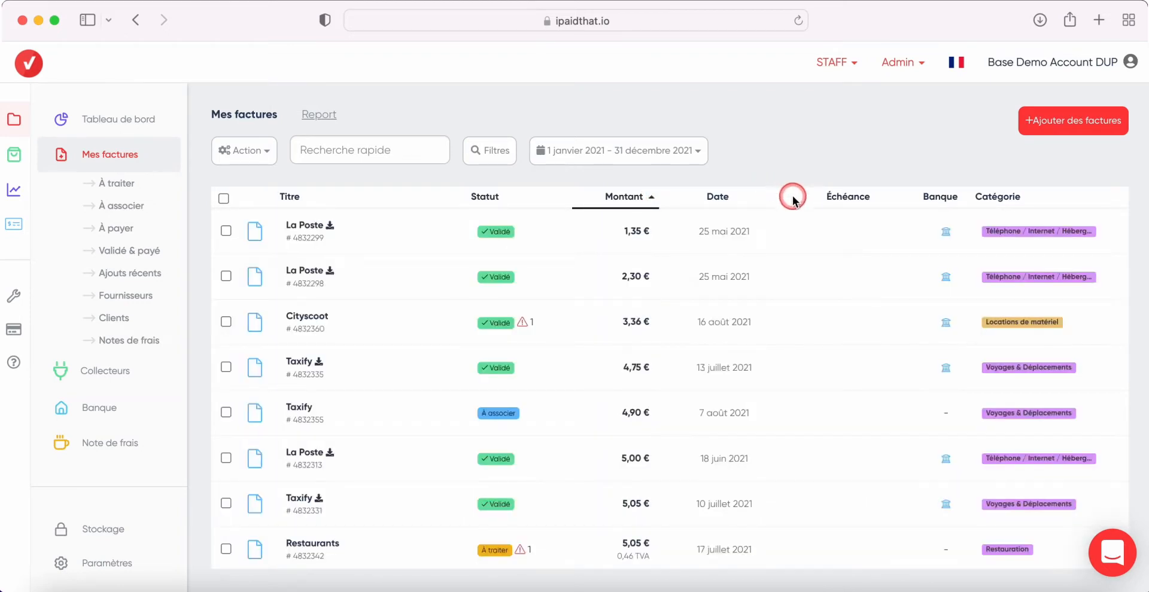
{"action": "left_click", "coordinate": [793, 195]}
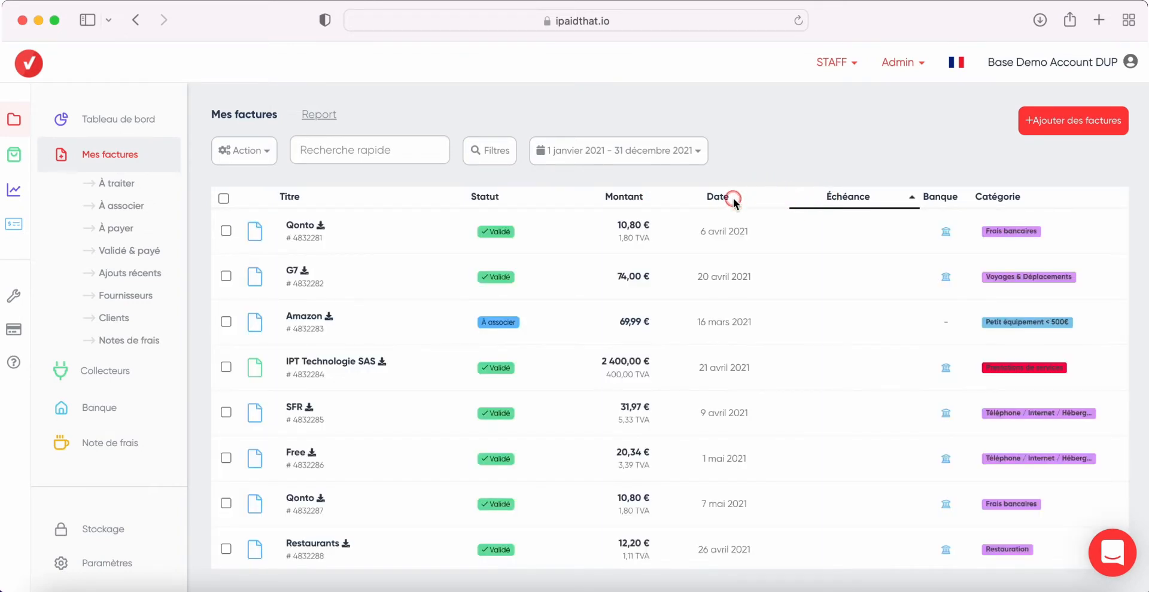
{"action": "left_click", "coordinate": [733, 199]}
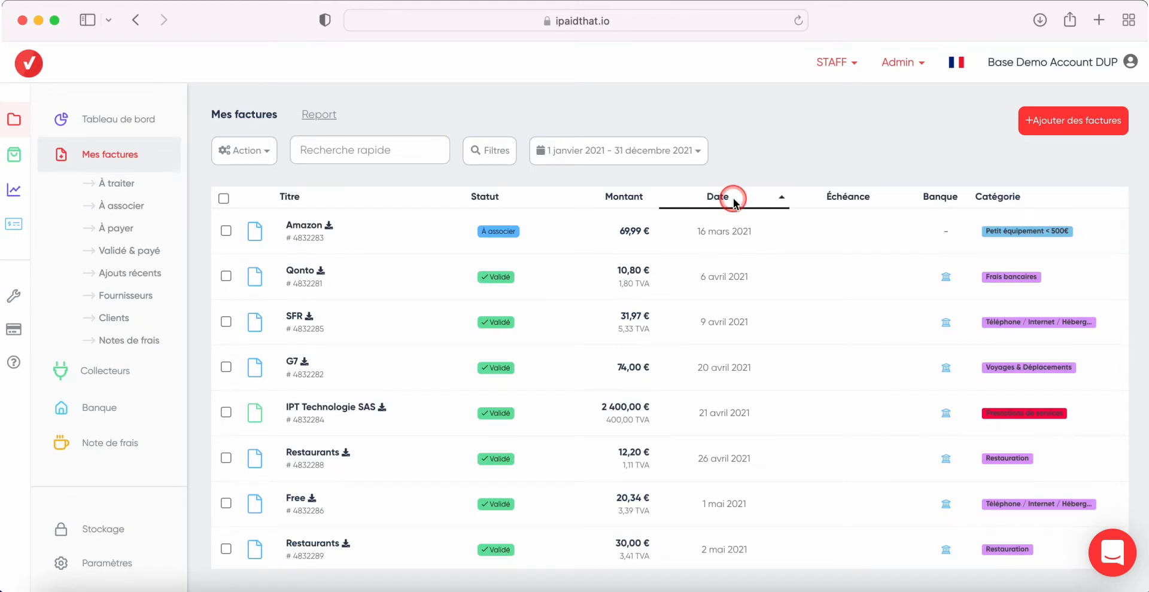
Step: Open the Amazon invoice dated 16 mars 2021 for editing and validate it with its existing details
{"action": "left_click", "coordinate": [545, 242]}
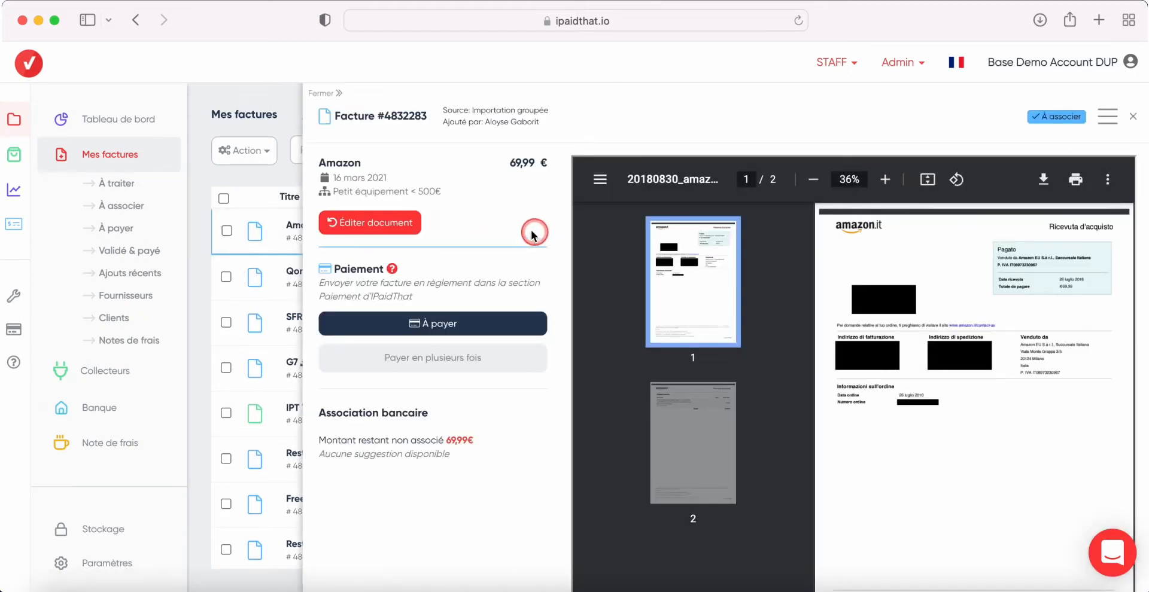
{"action": "left_click", "coordinate": [391, 232]}
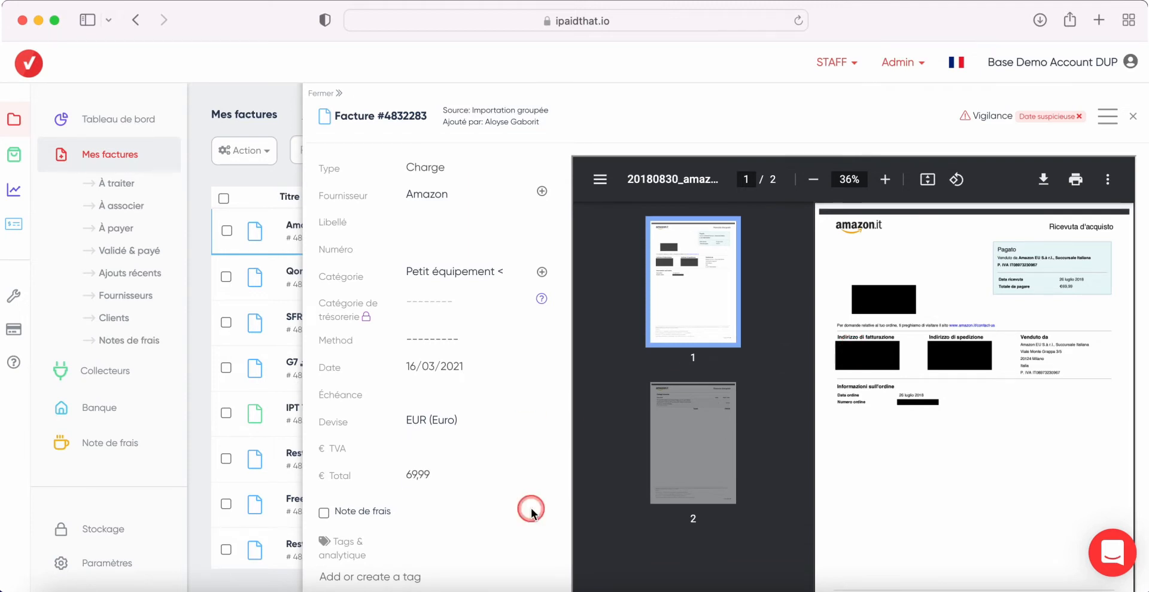
{"action": "scroll", "coordinate": [531, 512], "scroll_direction": "down", "scroll_amount": 3}
{"action": "left_click", "coordinate": [390, 516]}
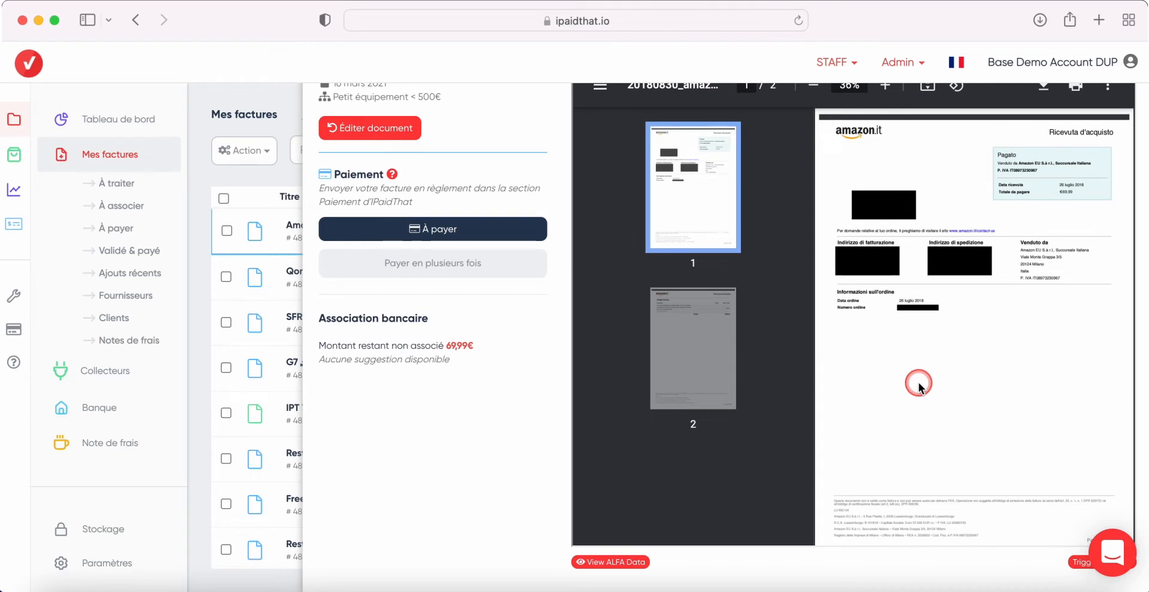
Step: Reopen the Amazon invoice for editing and activate advanced imputation without a categorization template
{"action": "left_click", "coordinate": [386, 127]}
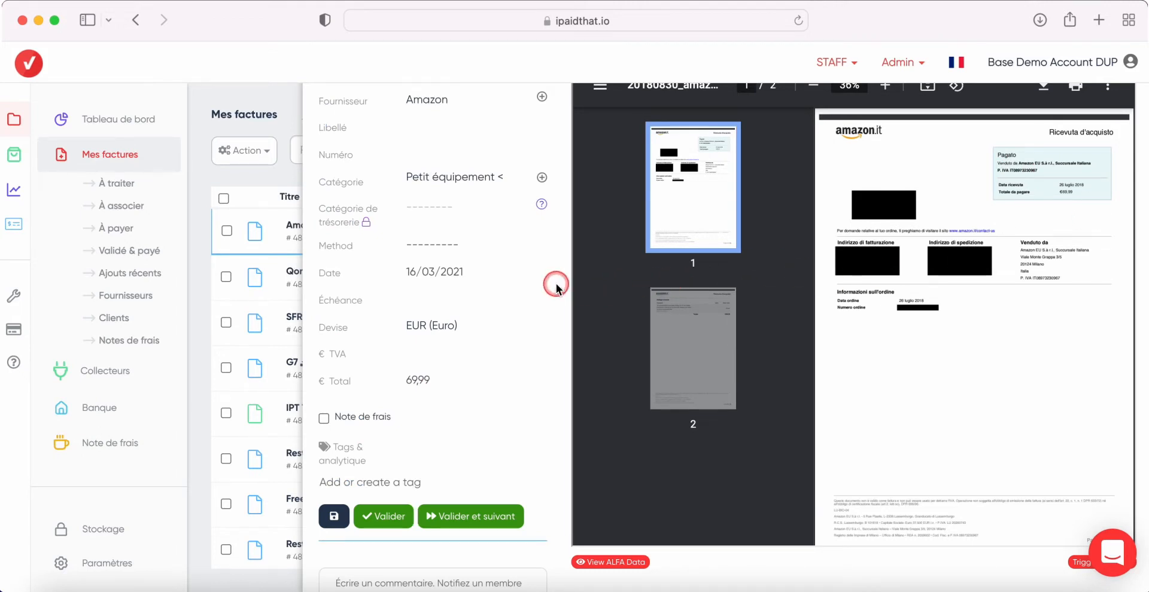
{"action": "scroll", "coordinate": [556, 283], "scroll_direction": "up", "scroll_amount": 3}
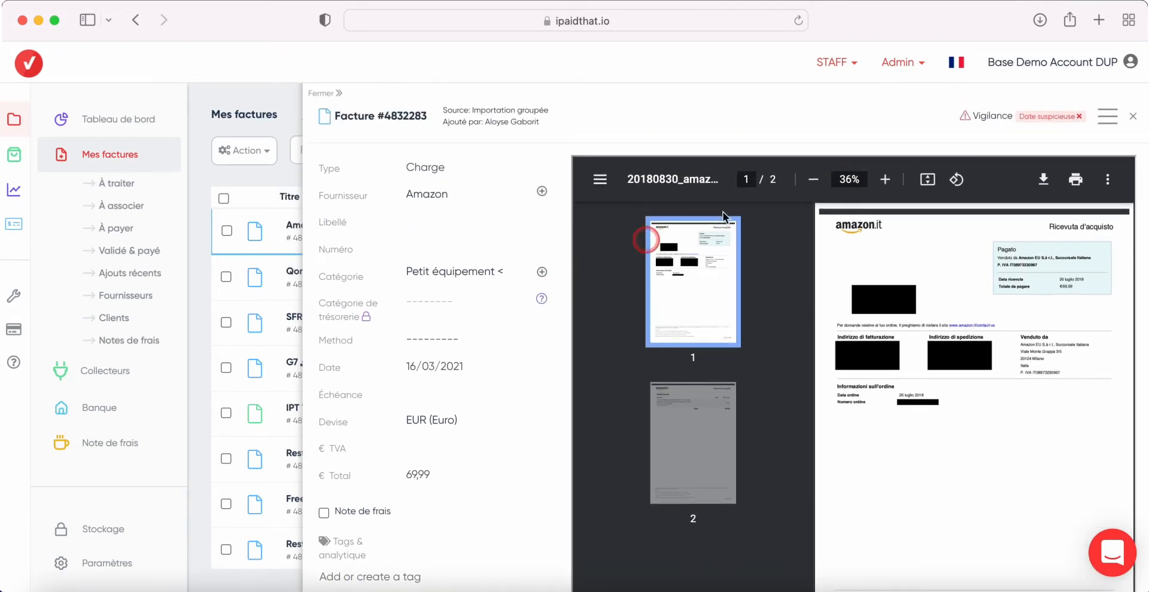
{"action": "left_click", "coordinate": [1107, 120]}
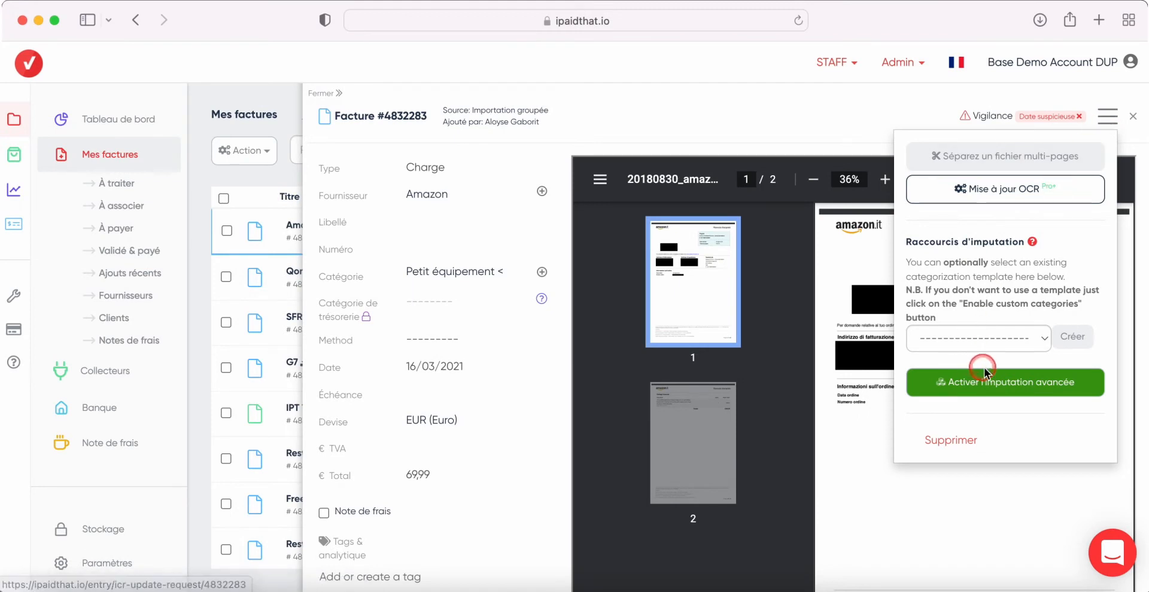
{"action": "left_click", "coordinate": [992, 386]}
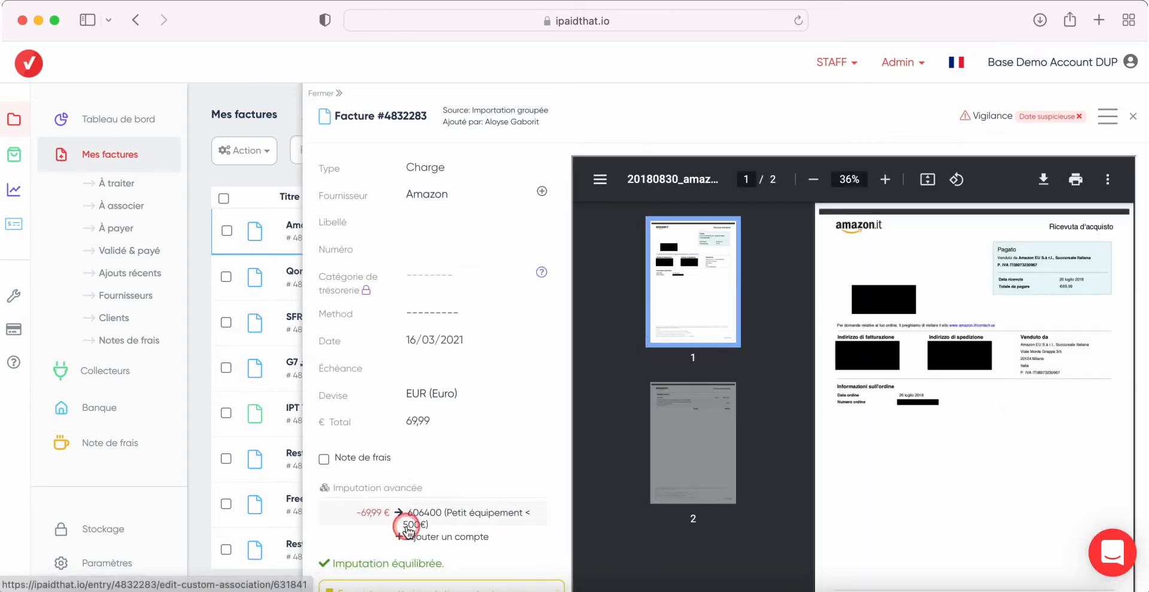
Step: Open the form for adding an account to the advanced imputation, view its amount and category choices, and close it without adding anything
{"action": "left_click", "coordinate": [398, 537]}
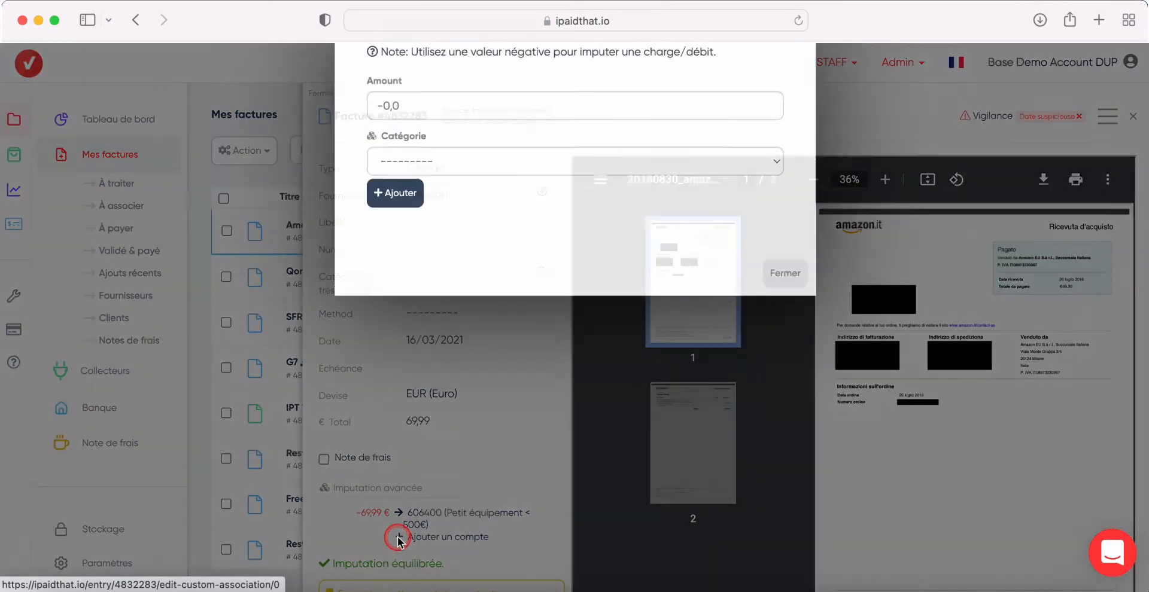
{"action": "left_click", "coordinate": [751, 193]}
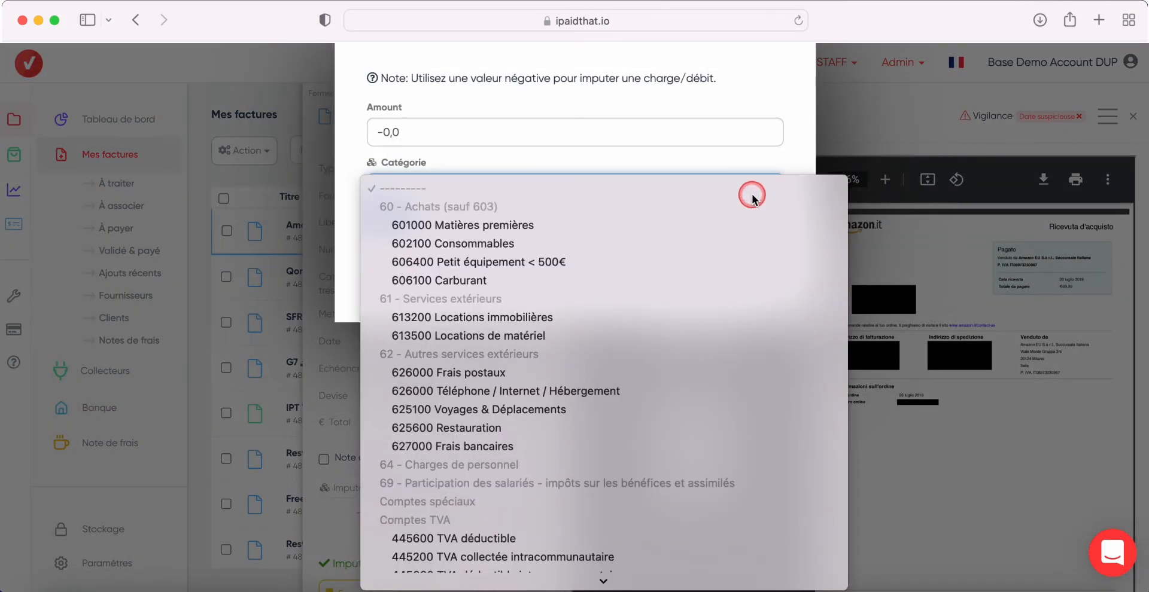
{"action": "left_click", "coordinate": [614, 153]}
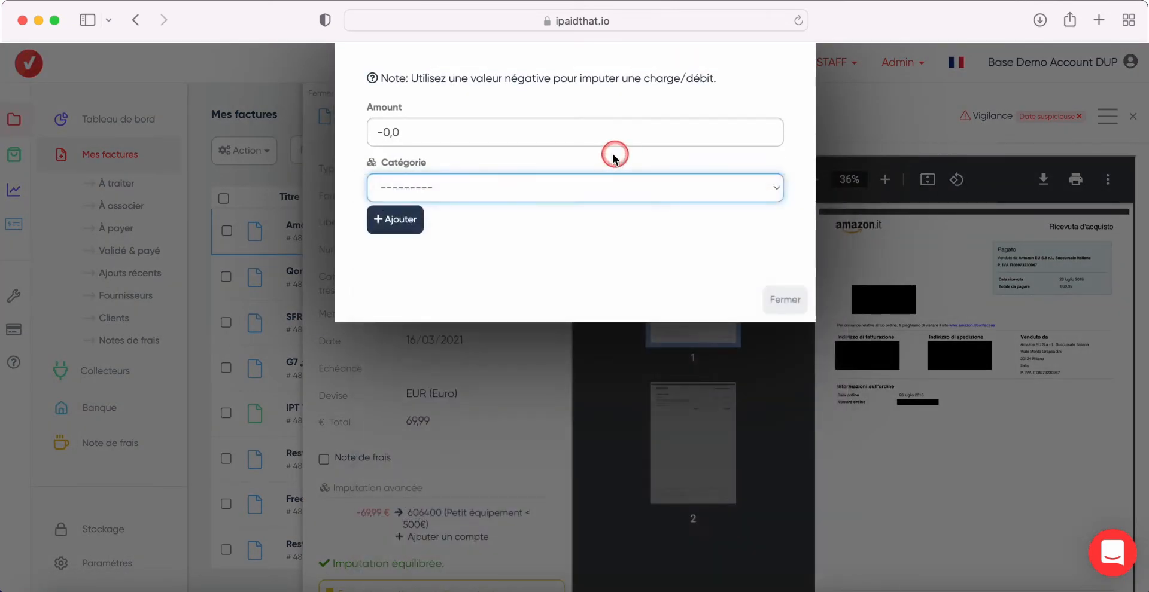
{"action": "left_click", "coordinate": [494, 140]}
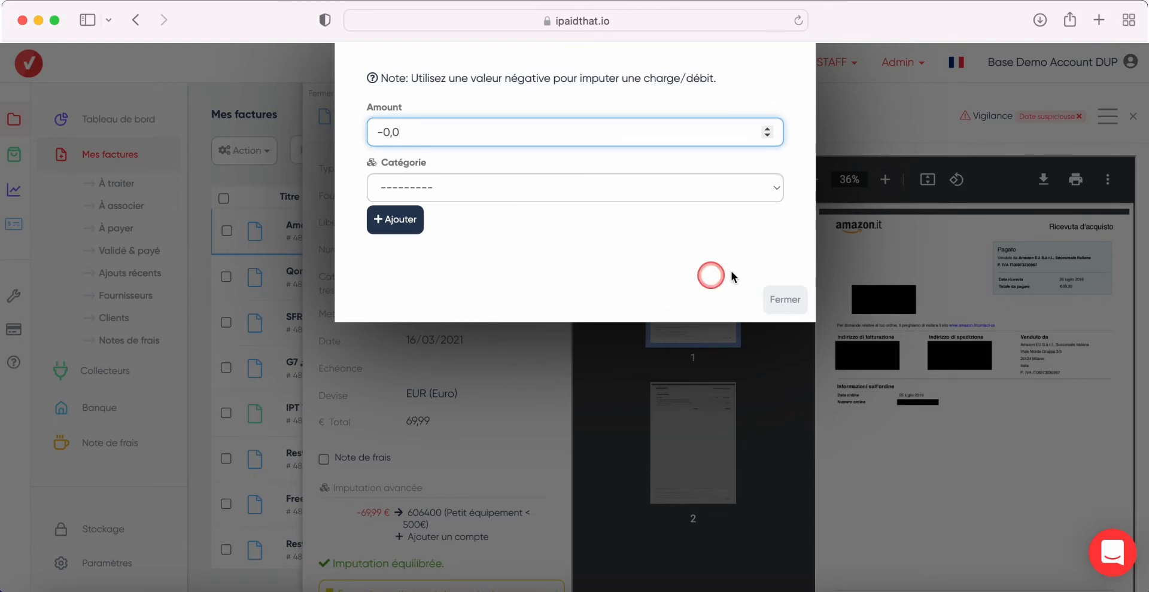
{"action": "left_click", "coordinate": [784, 302]}
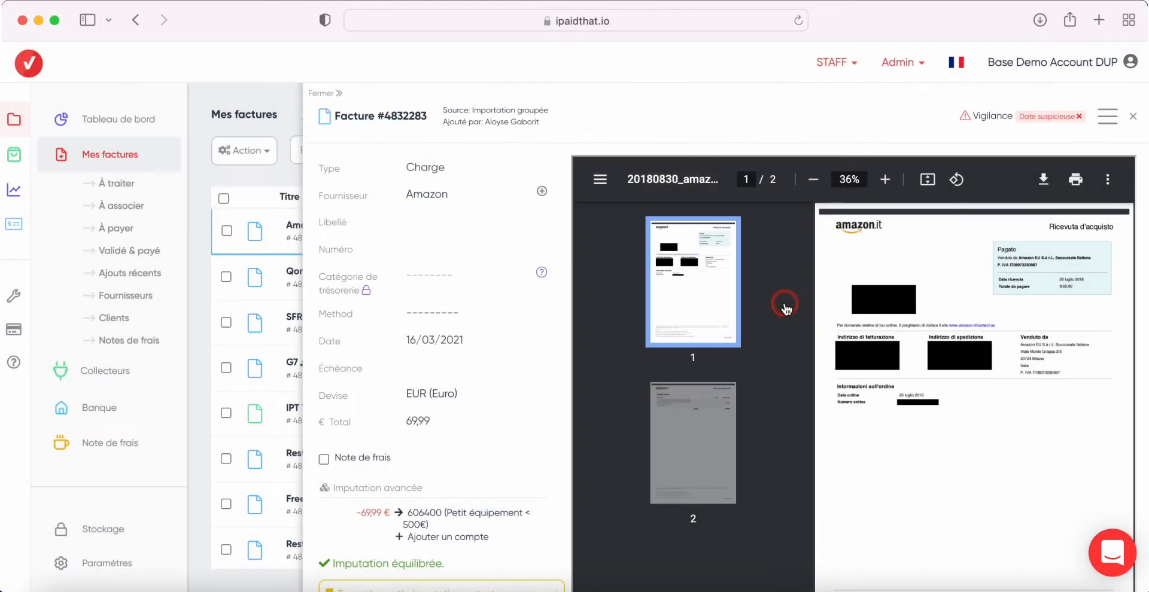
Step: View the options for separating the Amazon invoice's multi-page file, cancel the separation and close the invoice
{"action": "left_click", "coordinate": [1108, 116]}
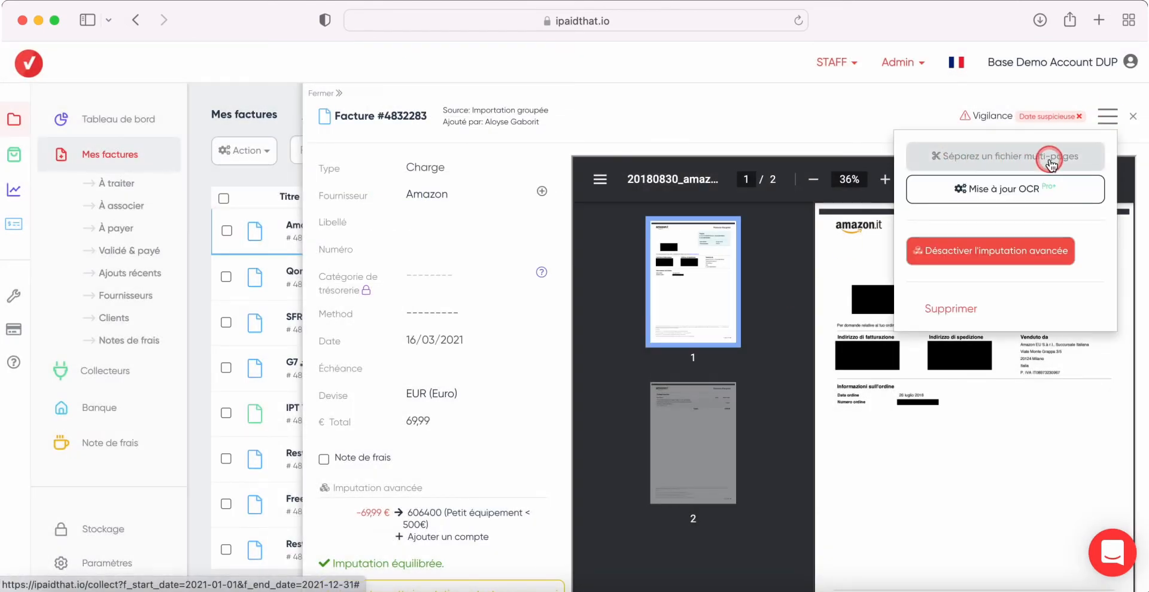
{"action": "left_click", "coordinate": [1074, 161]}
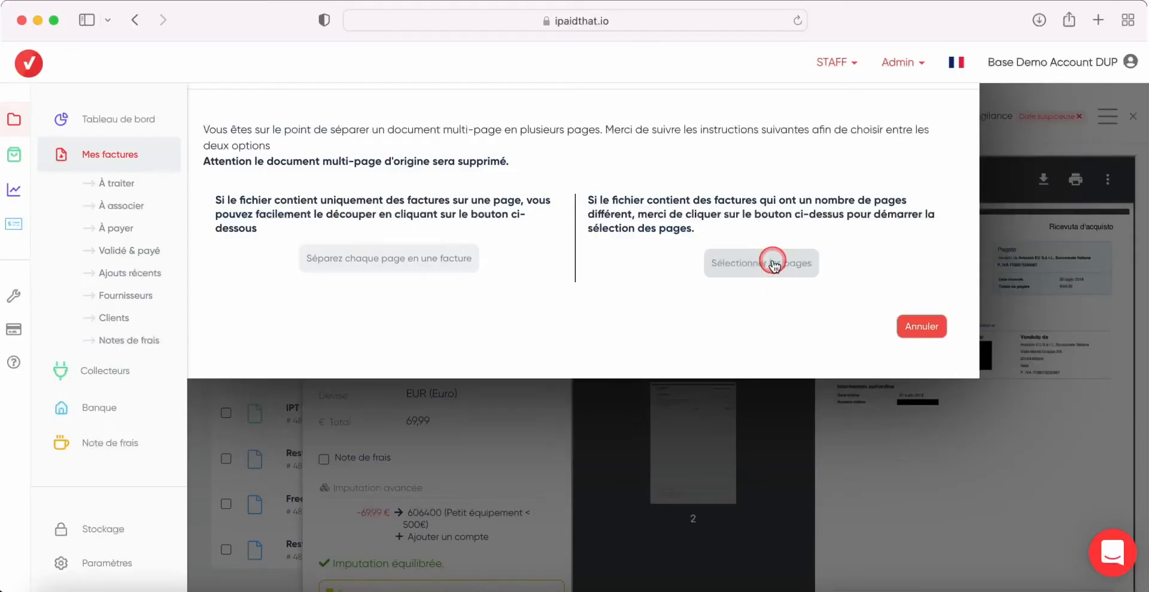
{"action": "left_click", "coordinate": [921, 327]}
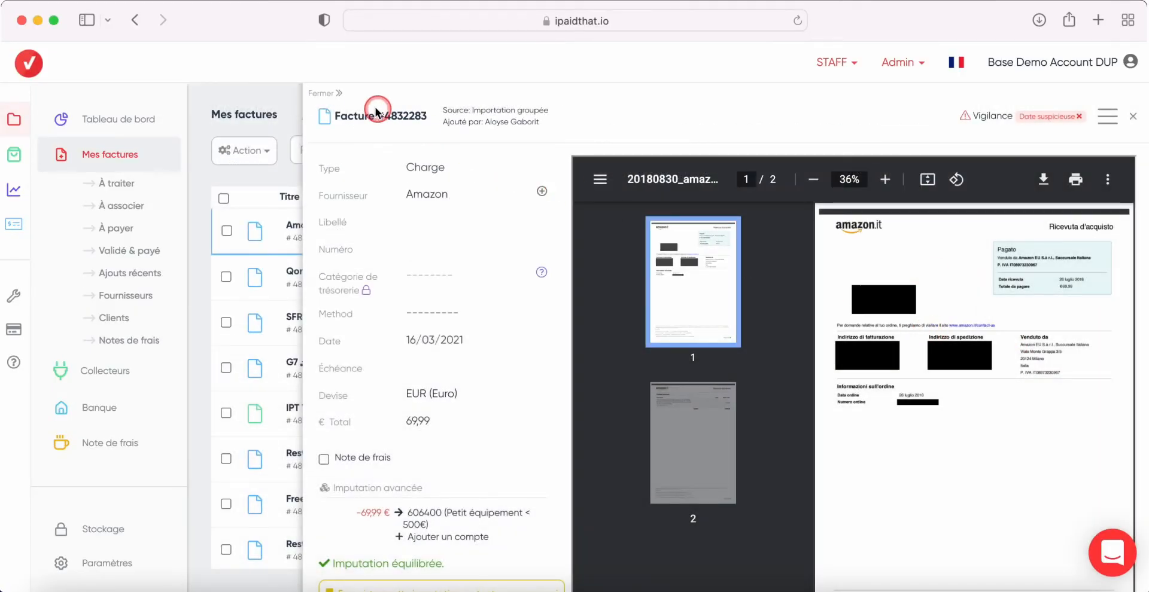
{"action": "left_click", "coordinate": [327, 96]}
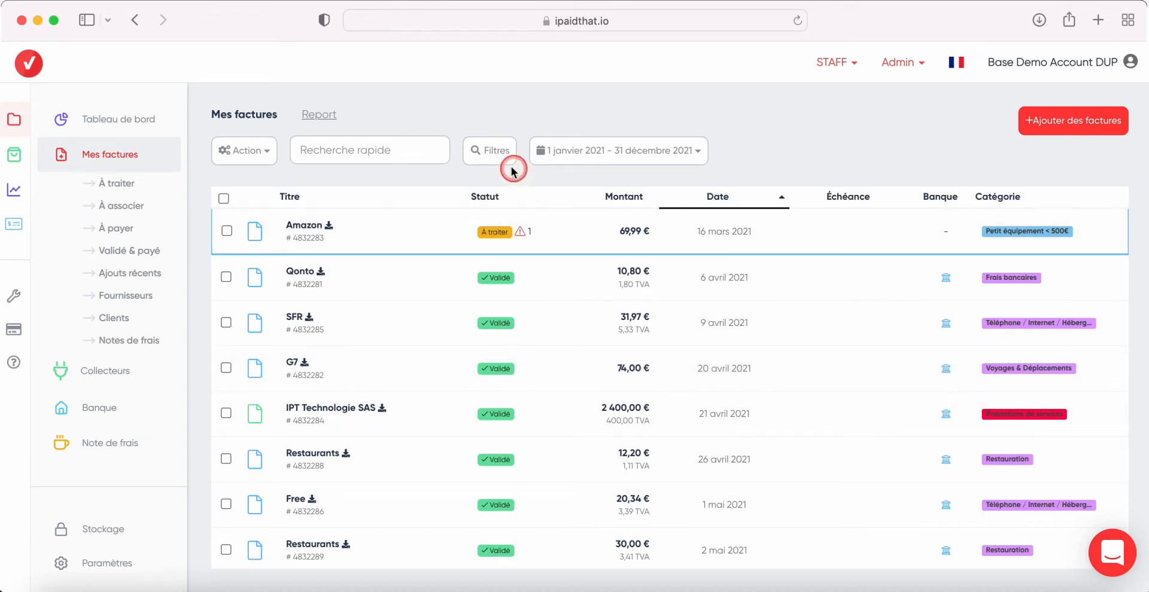
Step: Examine the invoice filter options for supplier, credit or debit type, payment method and category, and close the filter form without applying any
{"action": "left_click", "coordinate": [497, 156]}
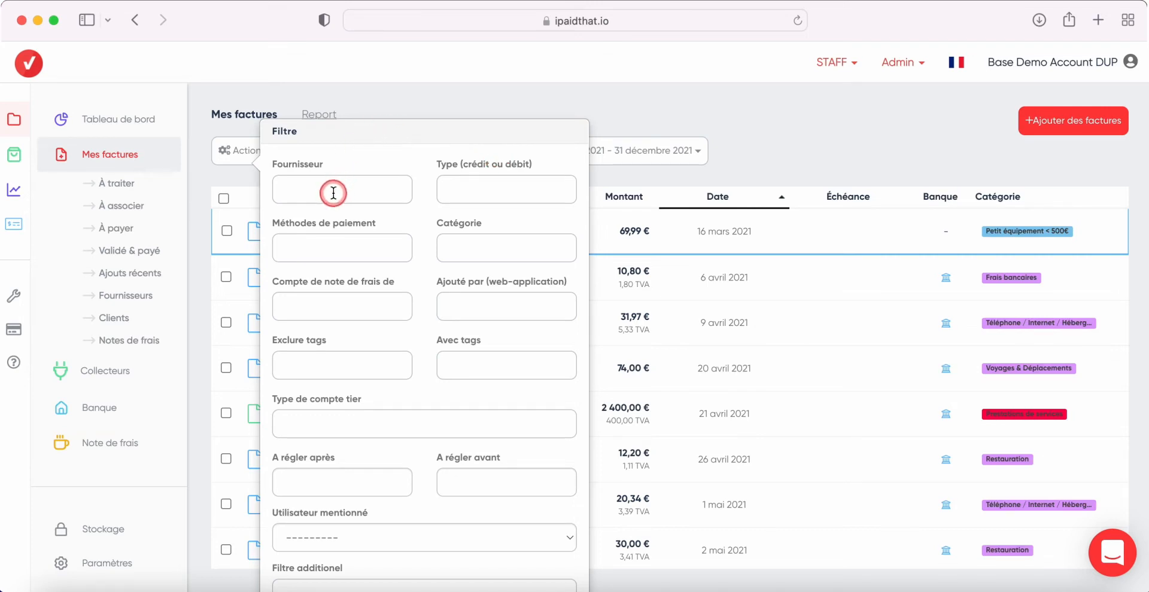
{"action": "left_click", "coordinate": [312, 188]}
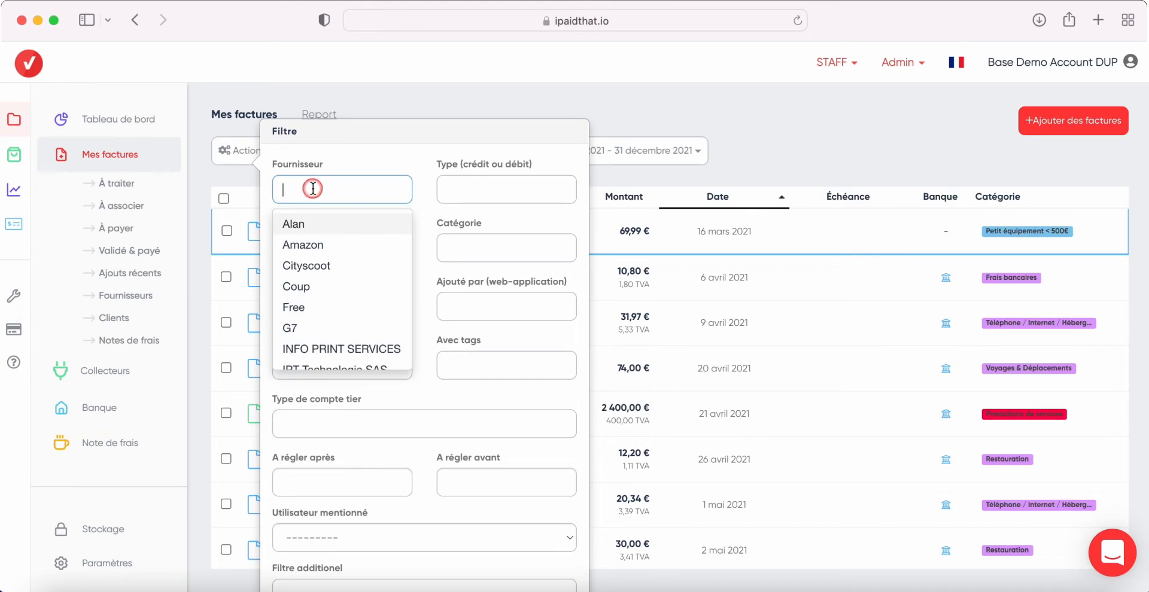
{"action": "left_click", "coordinate": [342, 160]}
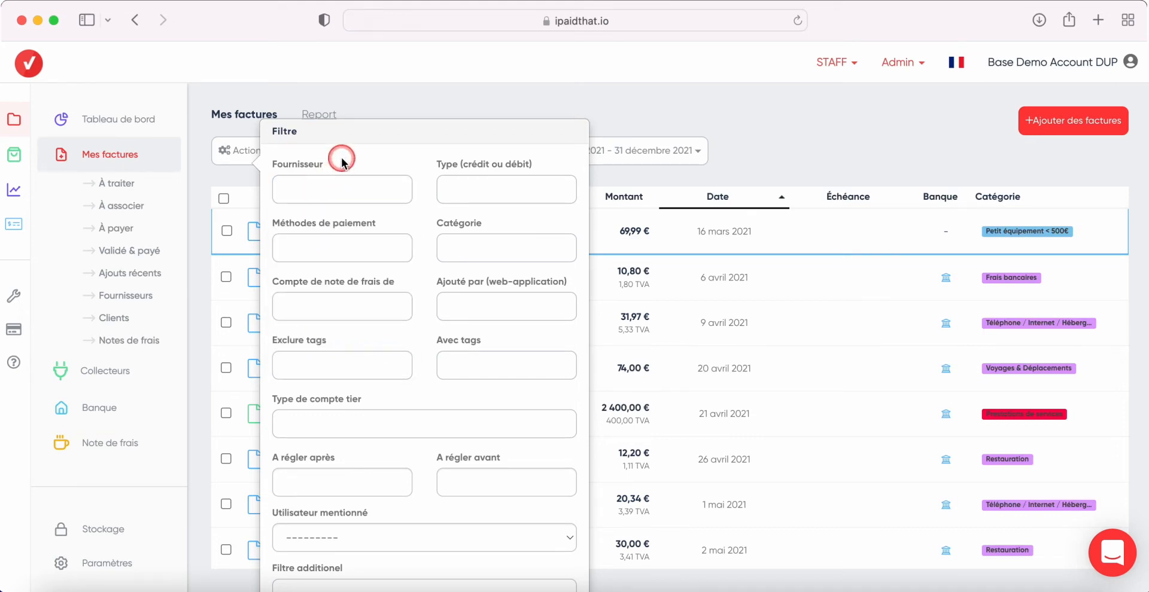
{"action": "left_click", "coordinate": [463, 185]}
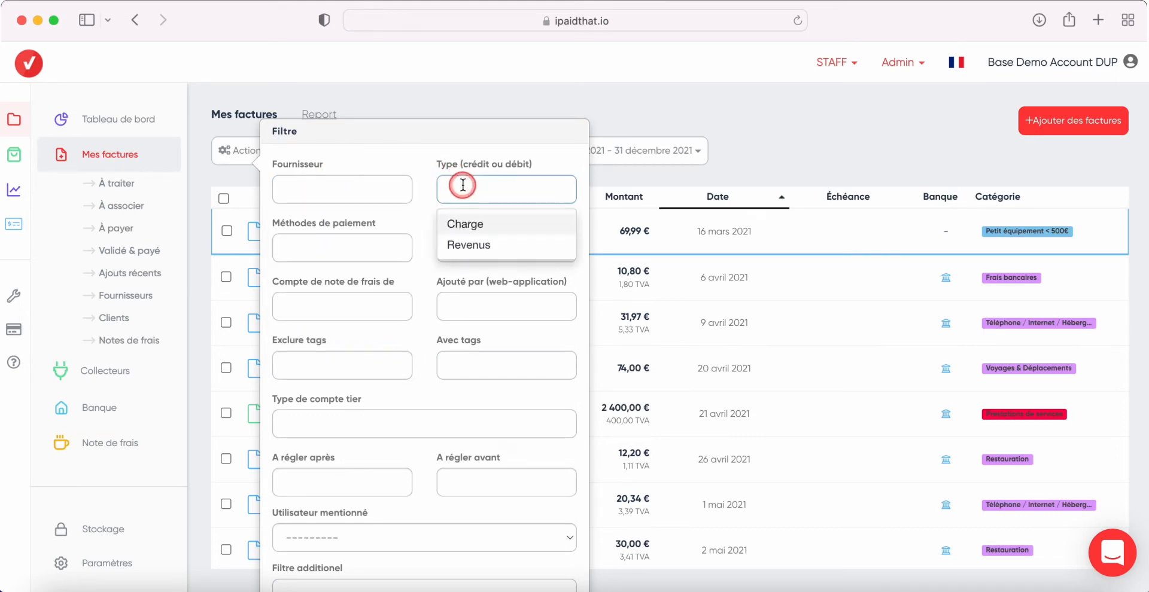
{"action": "left_click", "coordinate": [480, 150]}
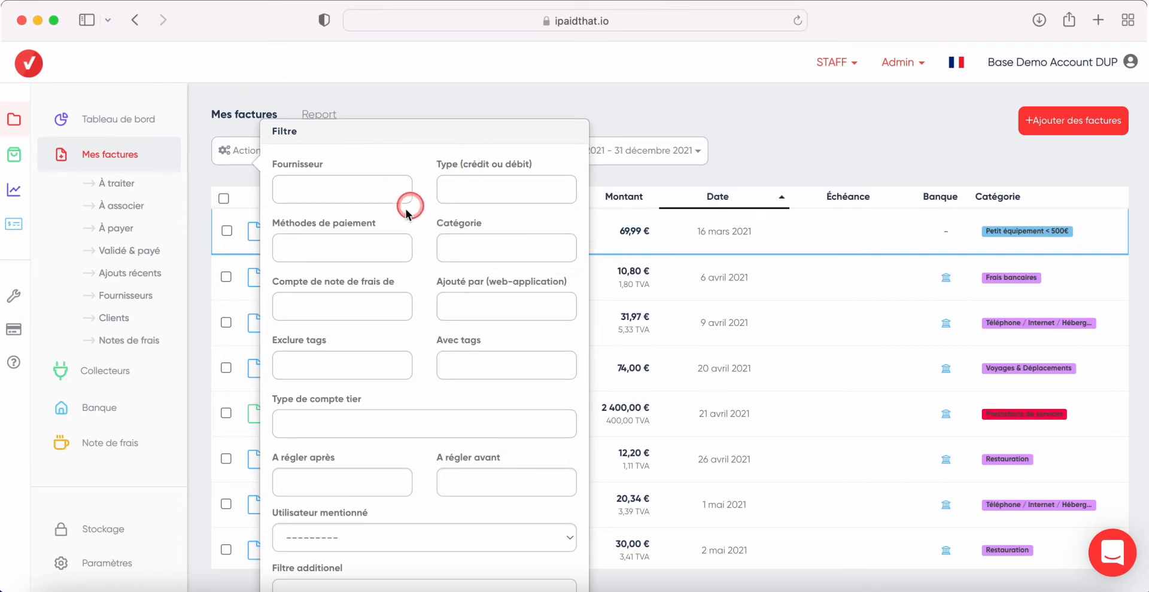
{"action": "left_click", "coordinate": [366, 246]}
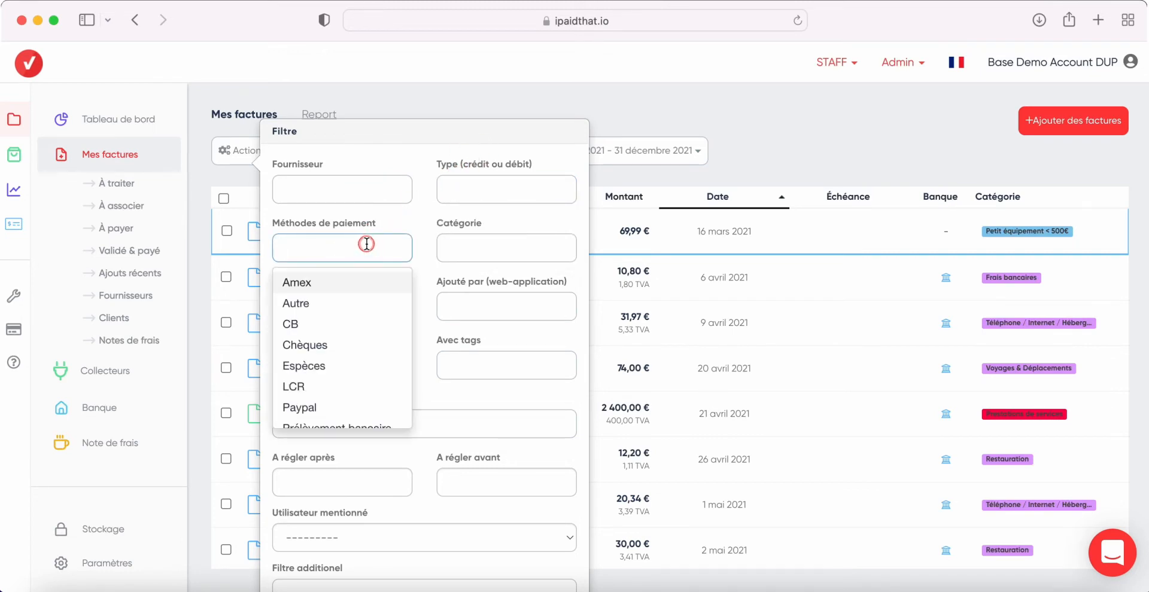
{"action": "left_click", "coordinate": [467, 250]}
{"action": "left_click", "coordinate": [424, 203]}
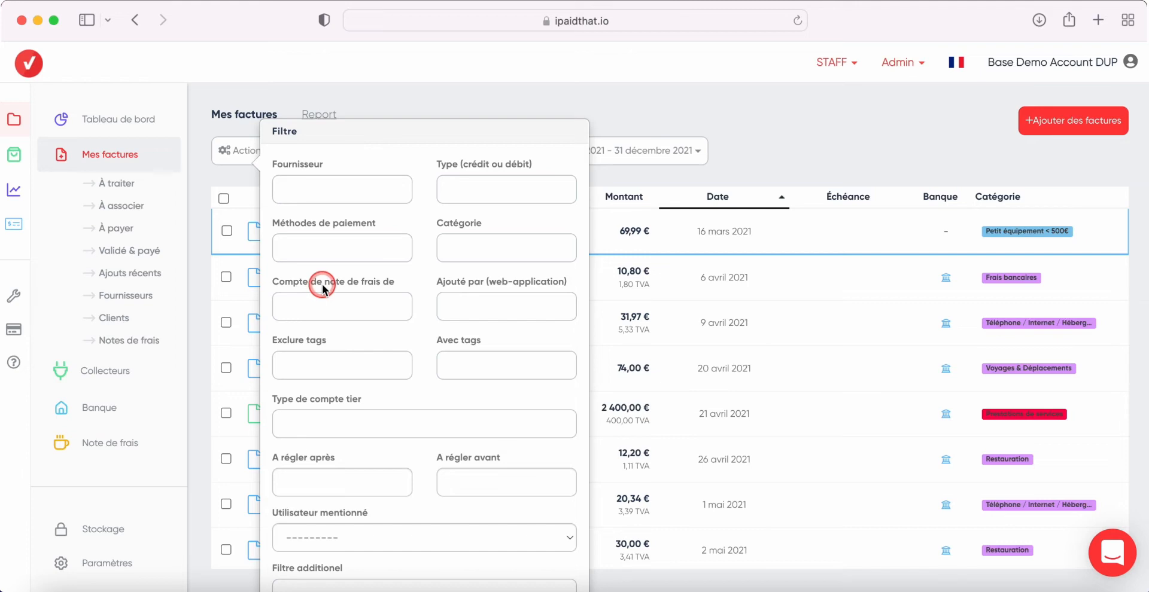
{"action": "left_click", "coordinate": [457, 107]}
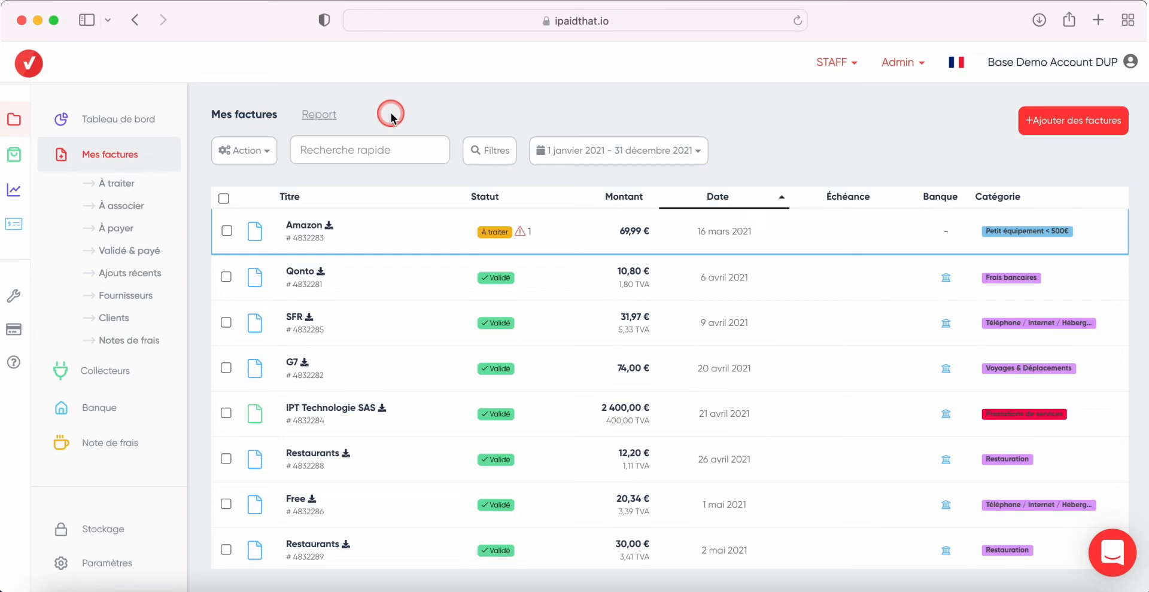
Step: Apply a single category filter to the invoice list
{"action": "left_click", "coordinate": [487, 150]}
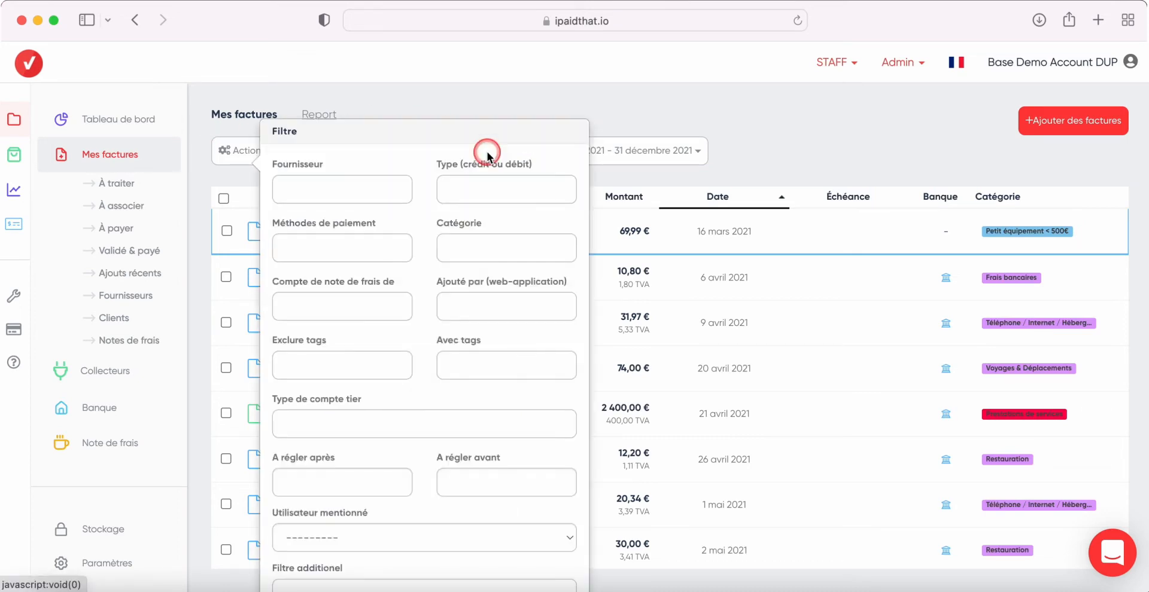
{"action": "left_click", "coordinate": [469, 246]}
{"action": "left_click", "coordinate": [477, 292]}
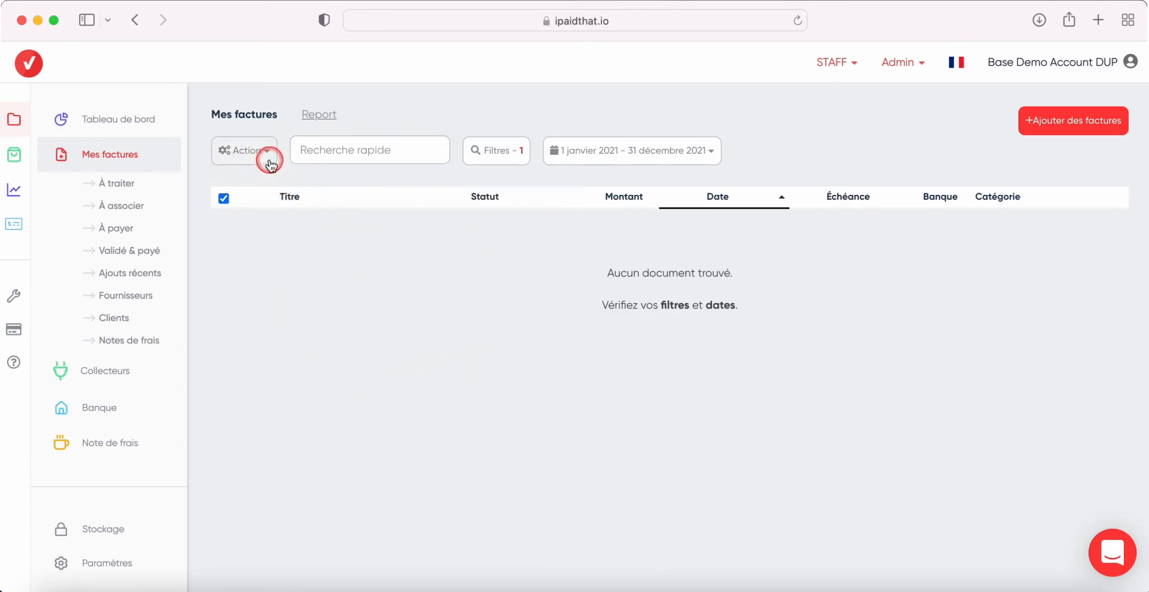
Step: View the date range presets and the list of bulk actions for invoices, leaving both without choosing anything
{"action": "left_click", "coordinate": [566, 153]}
{"action": "left_click", "coordinate": [761, 162]}
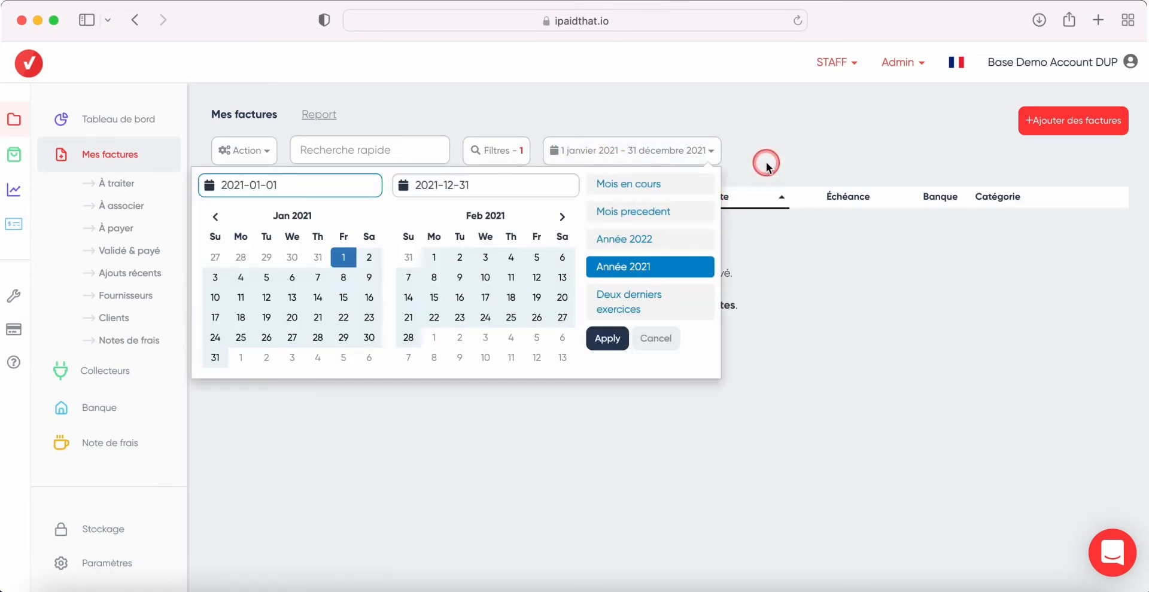
{"action": "left_click", "coordinate": [252, 152]}
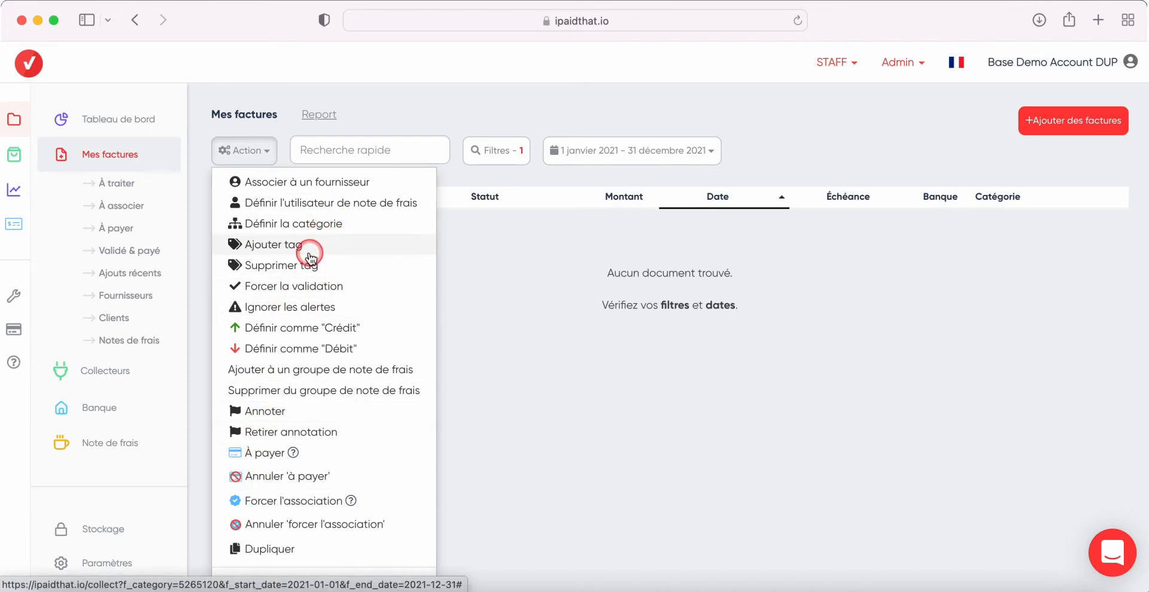
{"action": "left_click", "coordinate": [476, 258]}
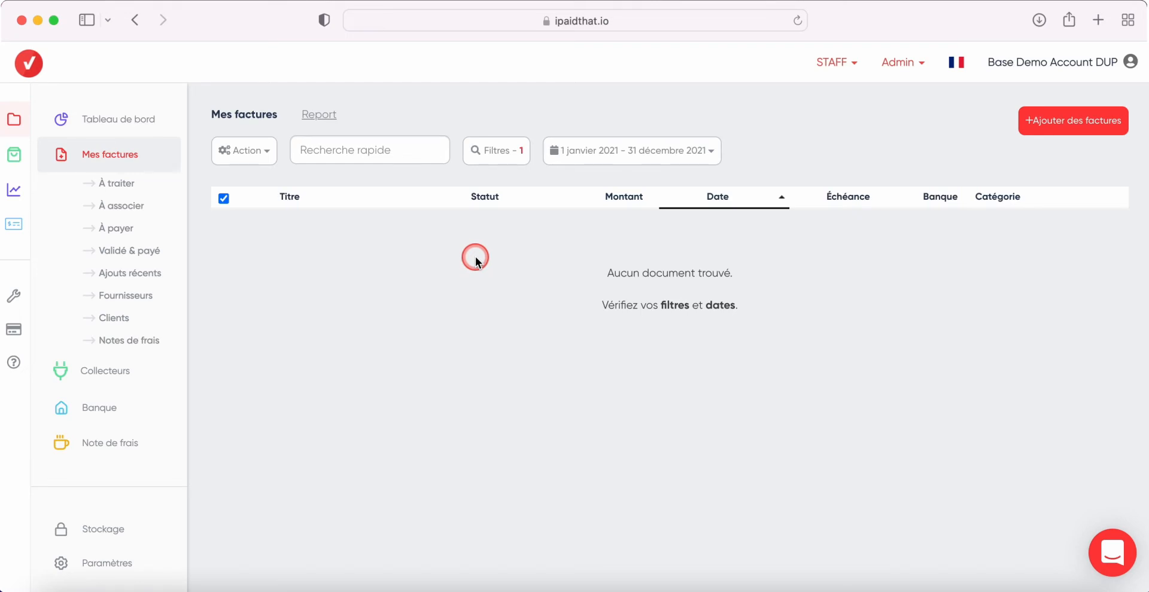
Step: Activate the quick search, leave it empty, and reload the full list of 2021 invoices without the category filter
{"action": "left_click", "coordinate": [382, 154]}
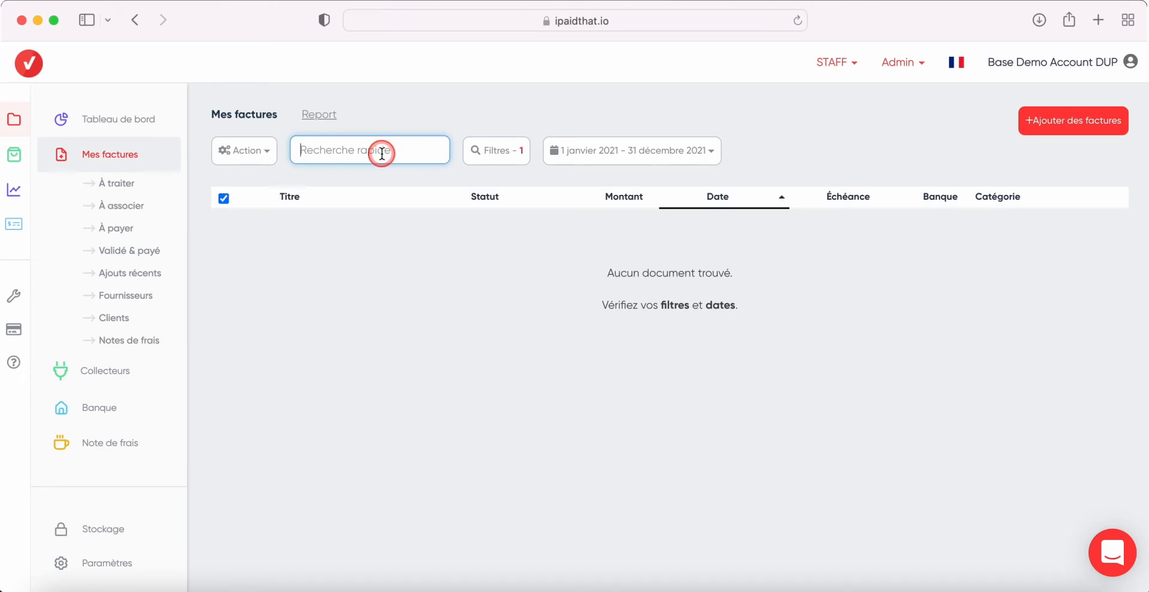
{"action": "left_click", "coordinate": [133, 157]}
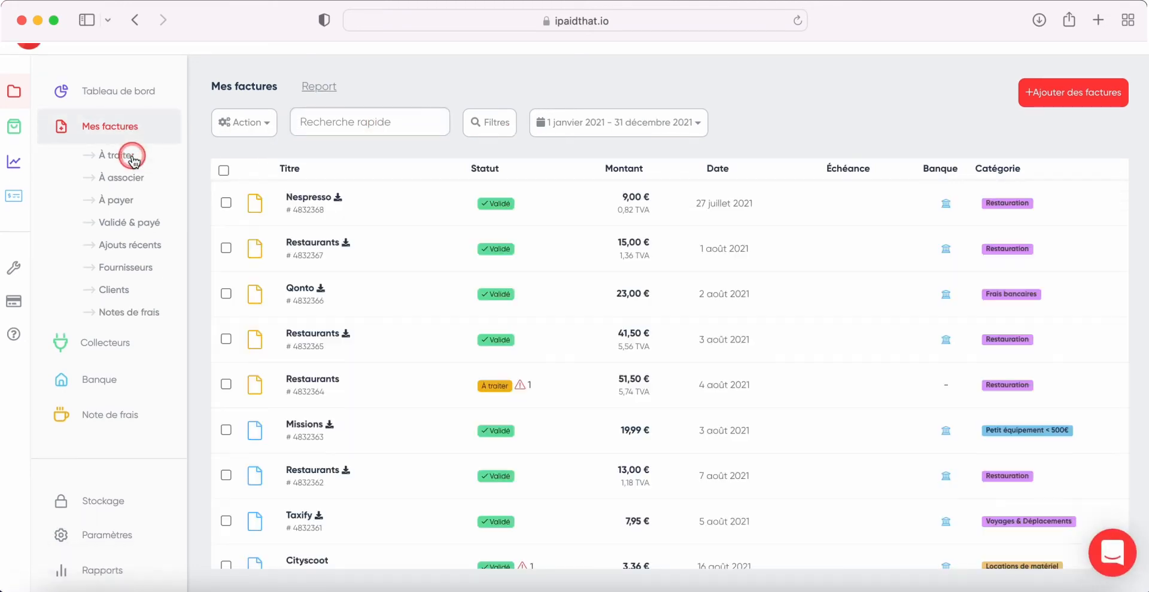
{"action": "scroll", "coordinate": [330, 82], "scroll_direction": "up", "scroll_amount": 1}
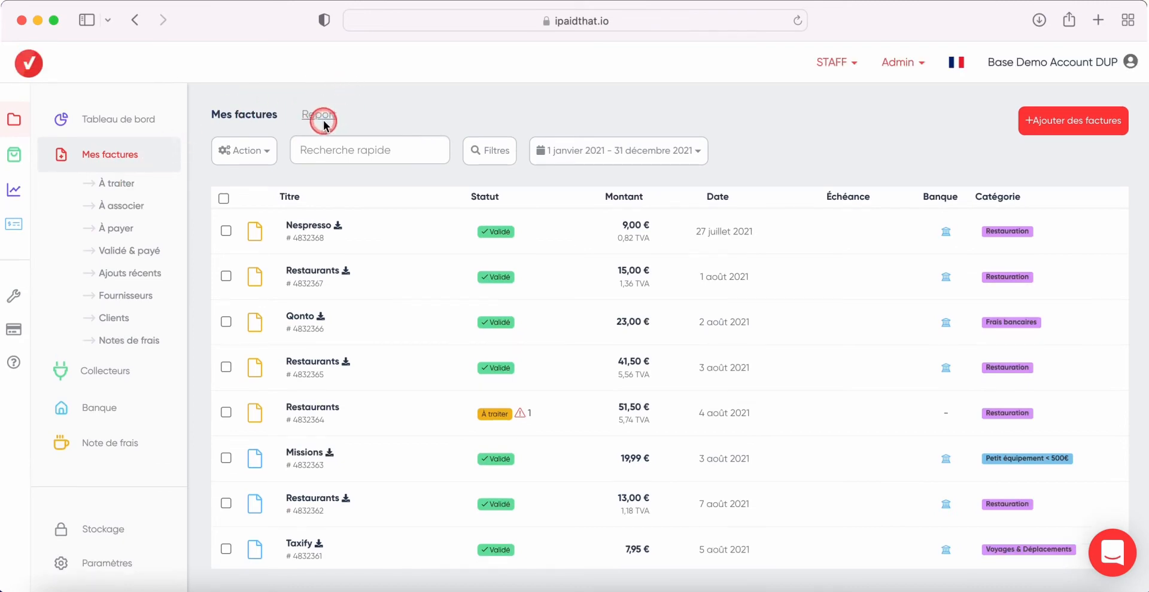
Step: View the summary report for the 2021 invoices and the Amazon supplier's documents and balance
{"action": "left_click", "coordinate": [319, 118]}
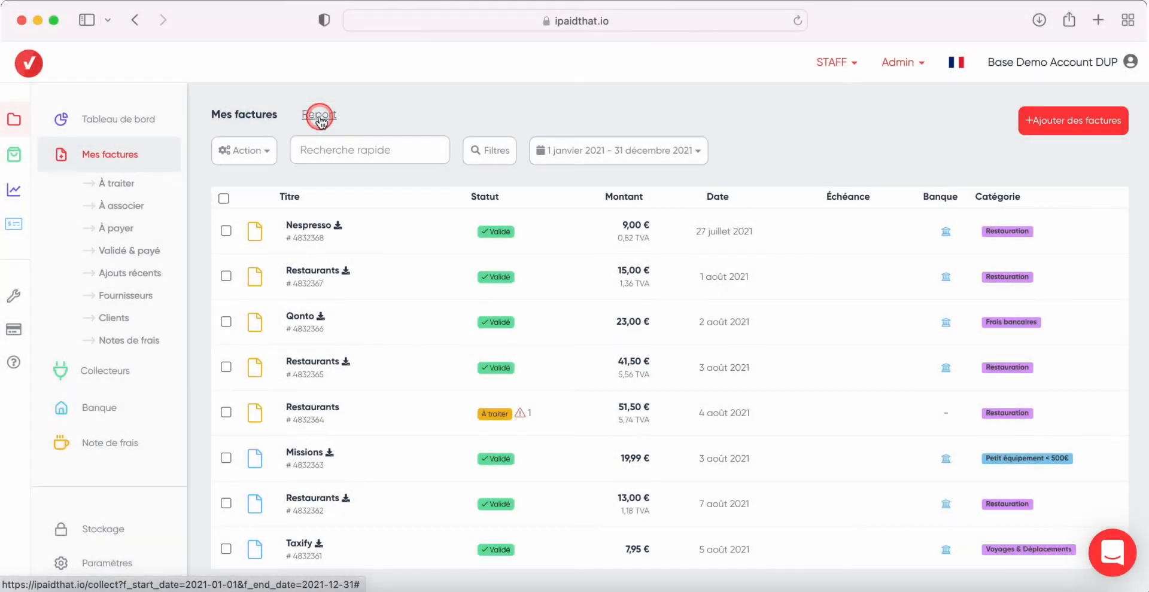
{"action": "left_click", "coordinate": [319, 117]}
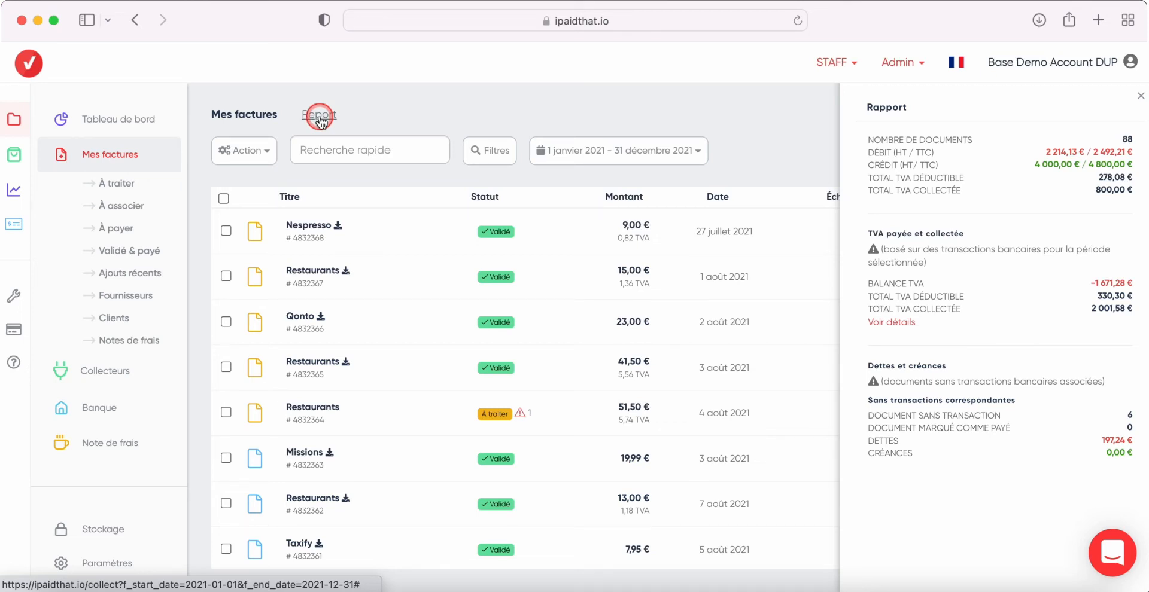
{"action": "left_click", "coordinate": [133, 302]}
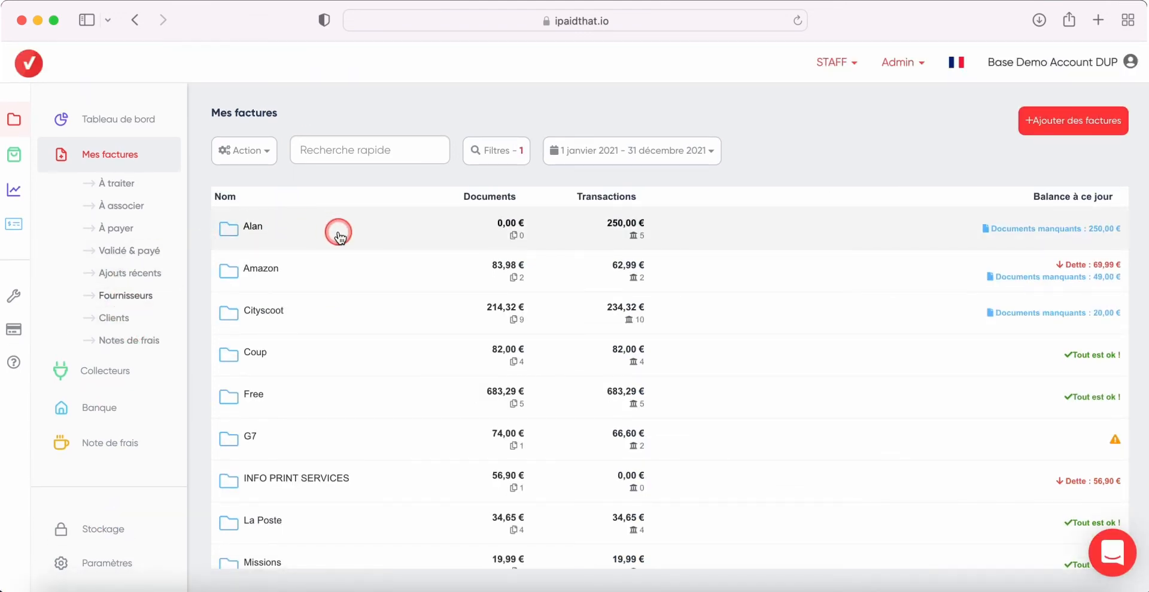
{"action": "left_click", "coordinate": [367, 275]}
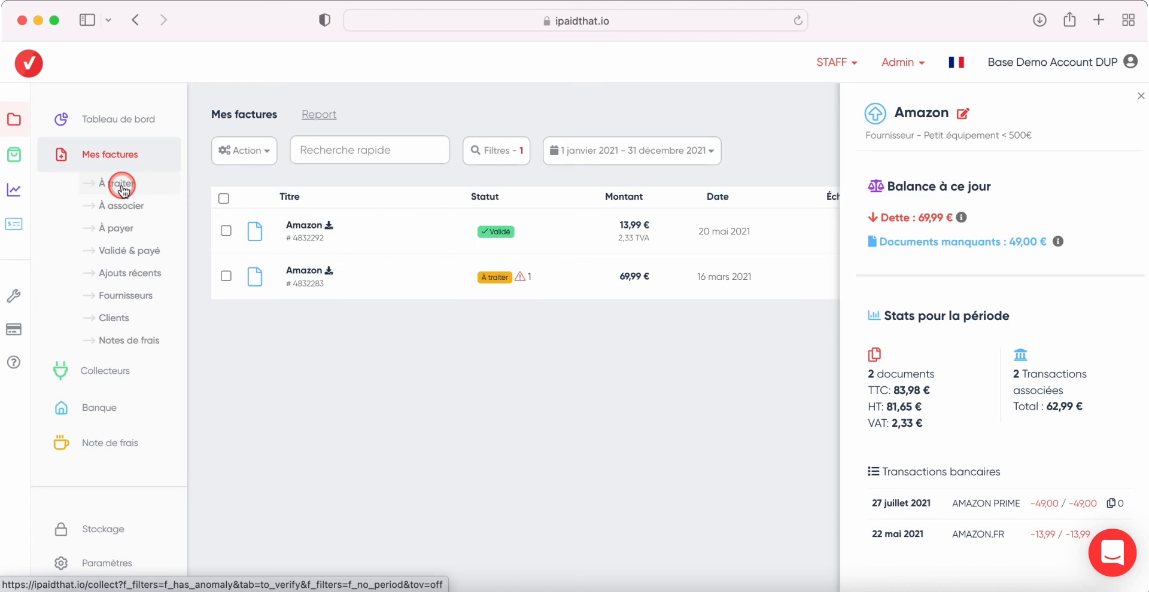
Step: View the invoices to process, and examine the bank association of the 6,40 € Taxify invoice among those to associate
{"action": "left_click", "coordinate": [124, 190]}
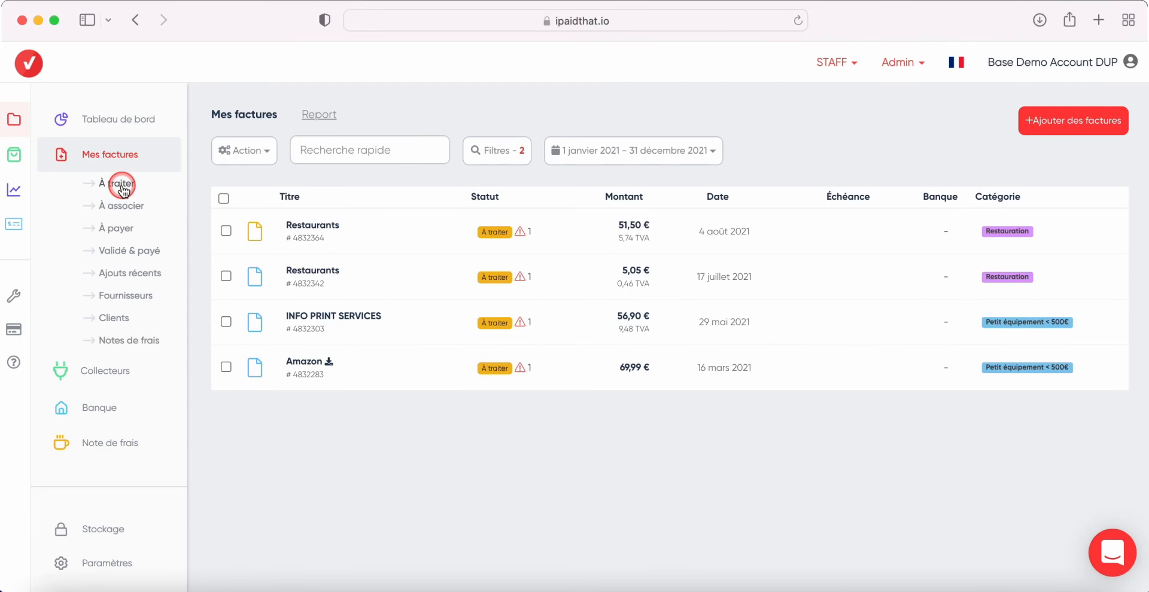
{"action": "left_click", "coordinate": [124, 209]}
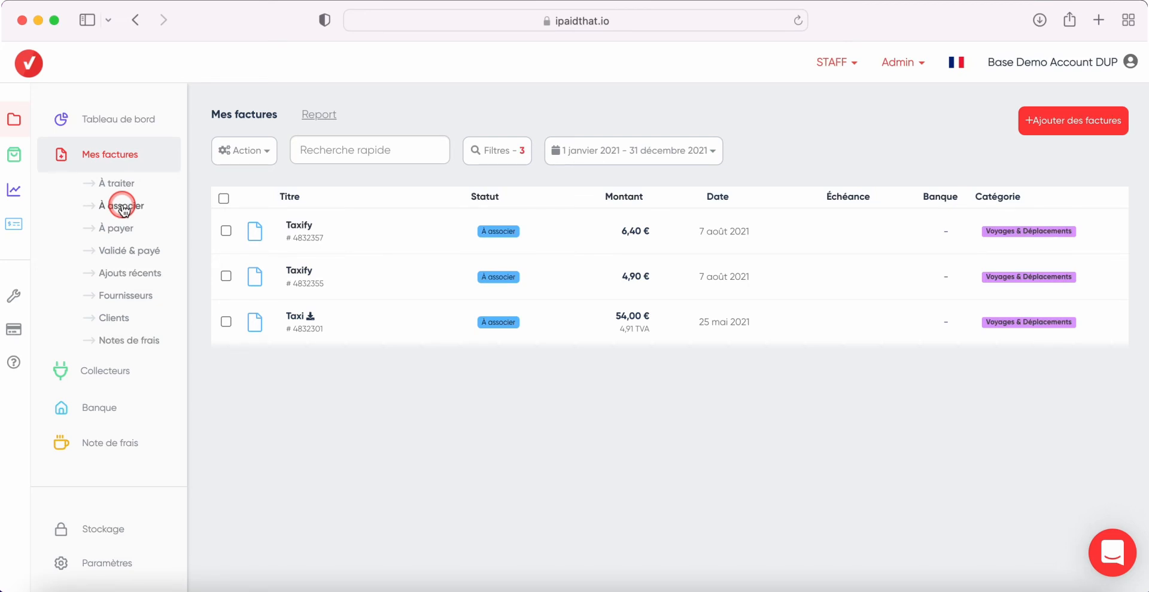
{"action": "left_click", "coordinate": [357, 226]}
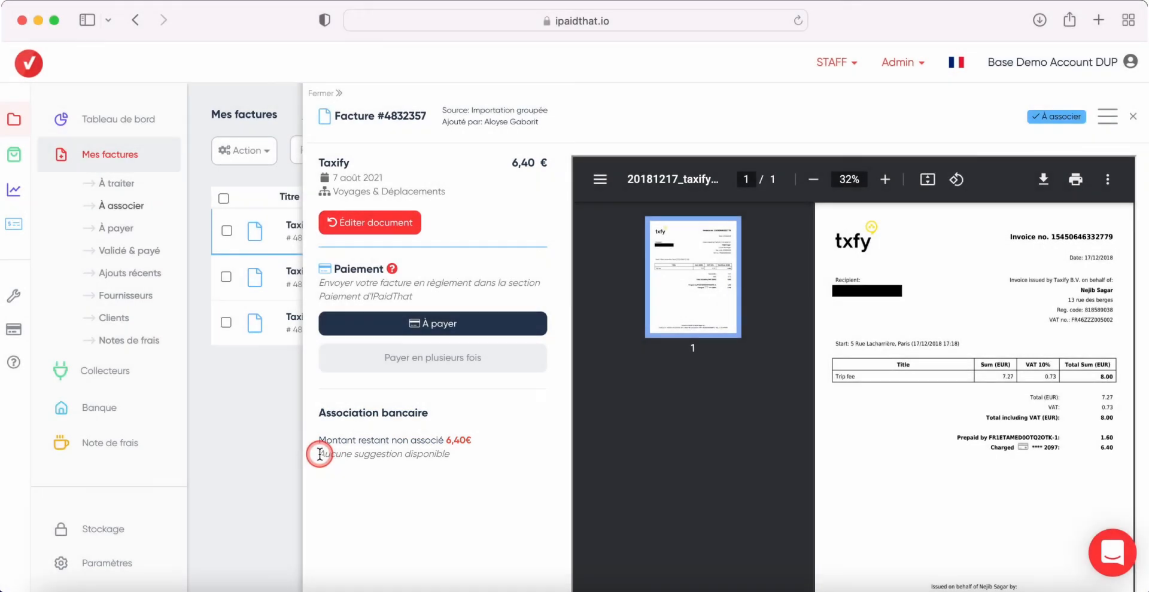
{"action": "right_click", "coordinate": [320, 454]}
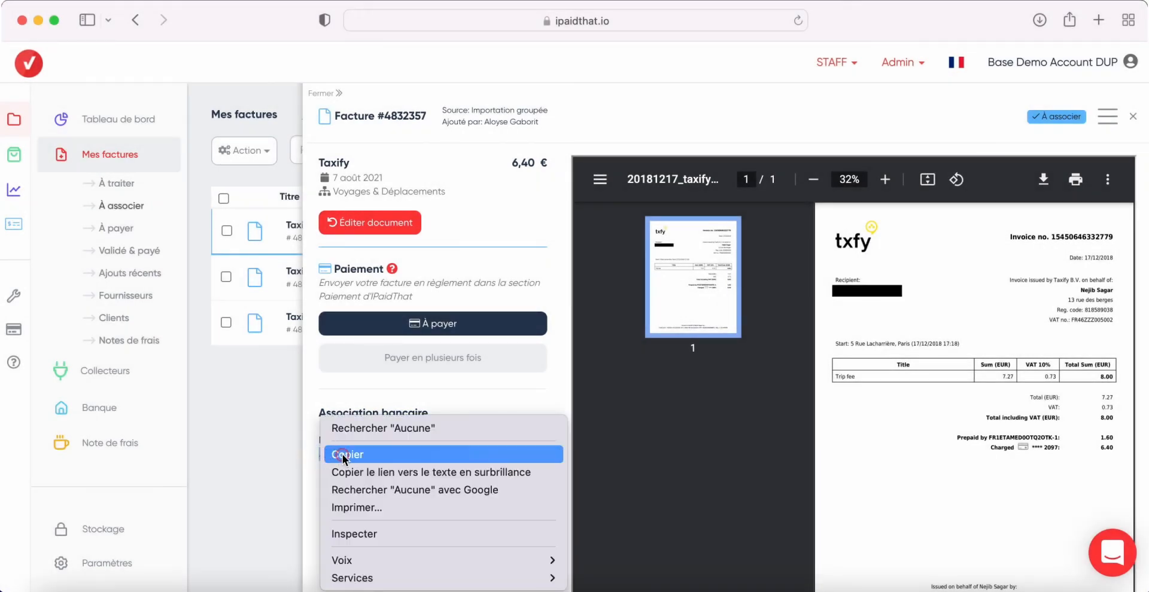
{"action": "key", "text": "Escape"}
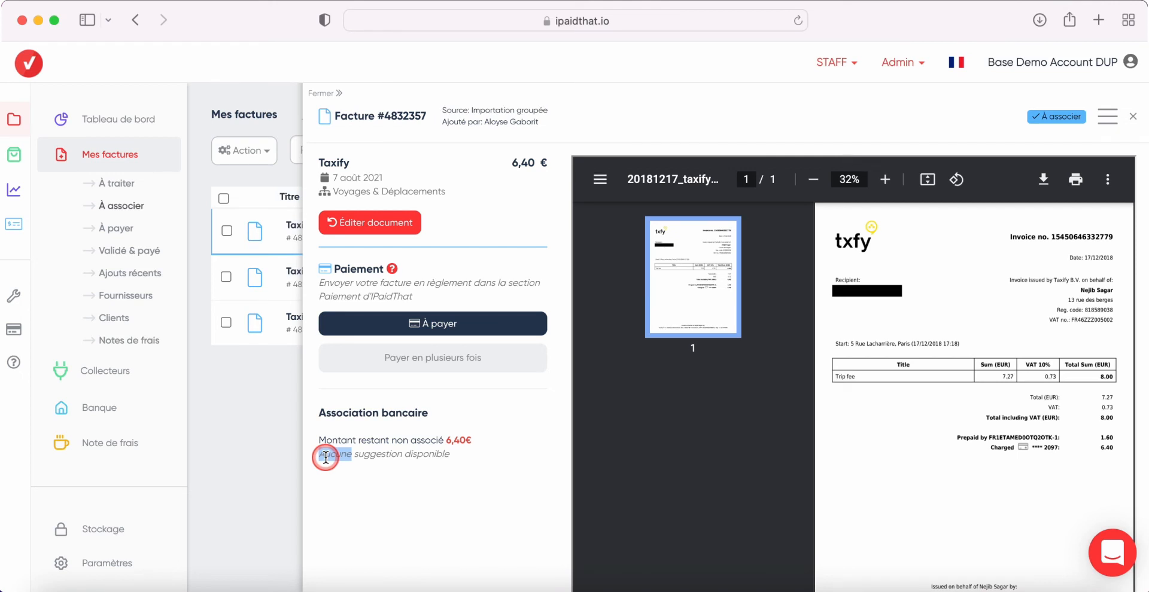
{"action": "left_click", "coordinate": [397, 456]}
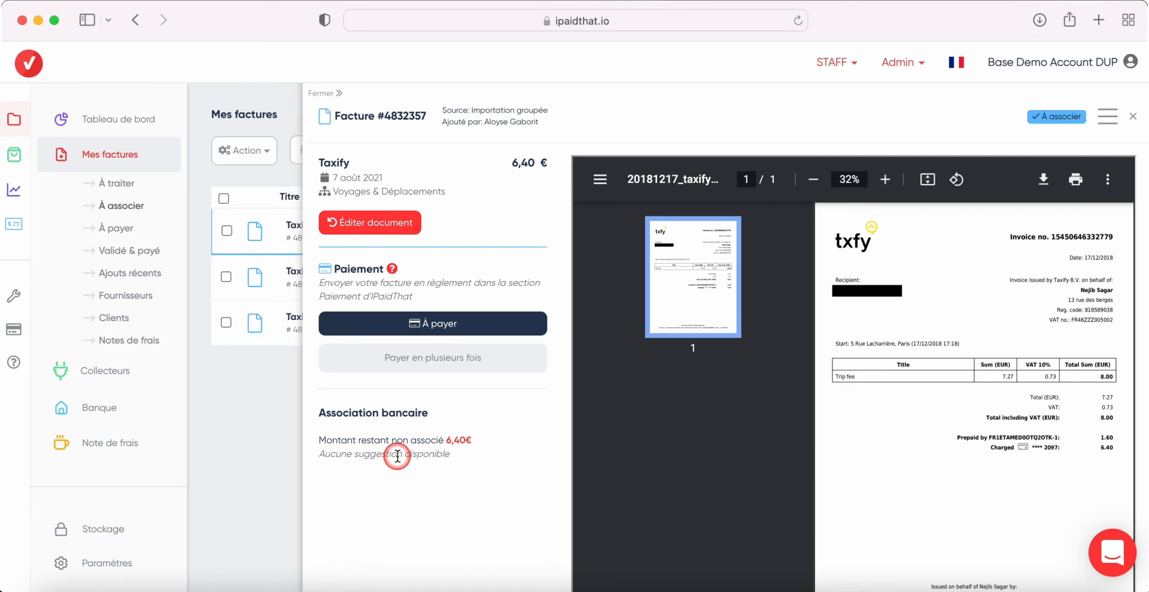
Step: Check the list of invoices to pay, and send the 6,40 € Taxify invoice from the invoices to associate for payment
{"action": "left_click", "coordinate": [131, 230]}
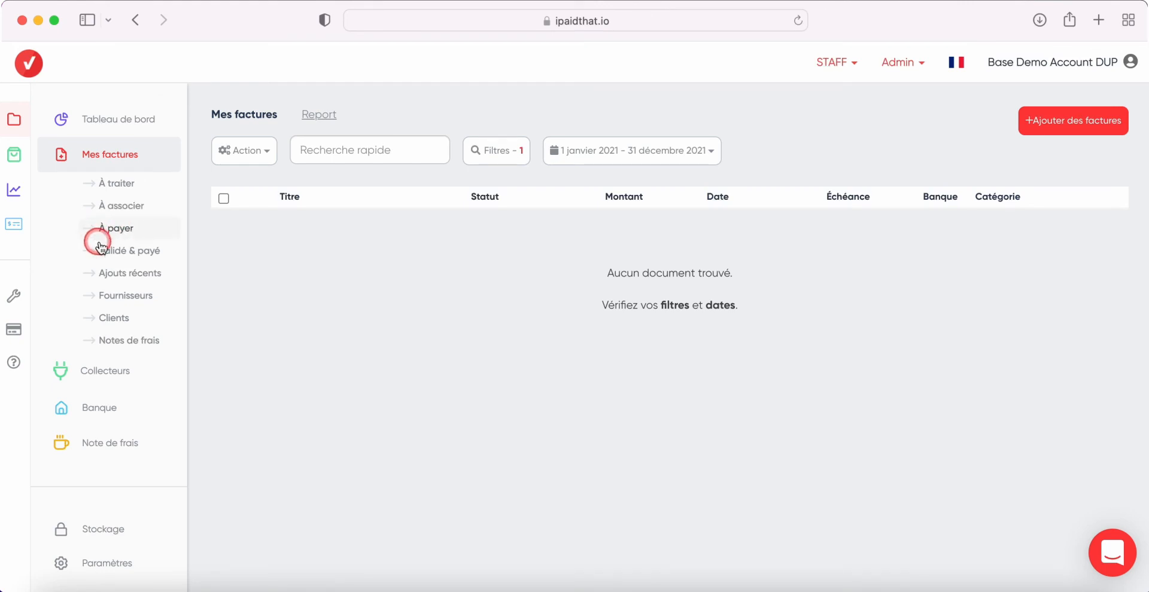
{"action": "left_click", "coordinate": [132, 211]}
{"action": "scroll", "coordinate": [133, 211], "scroll_direction": "down", "scroll_amount": 1}
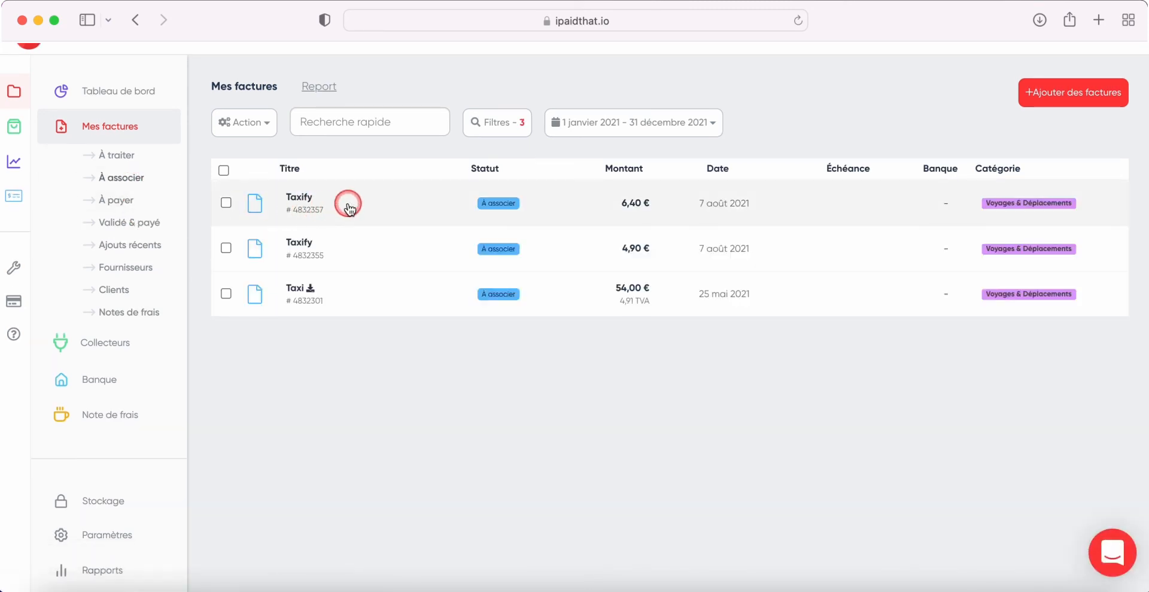
{"action": "left_click", "coordinate": [349, 205]}
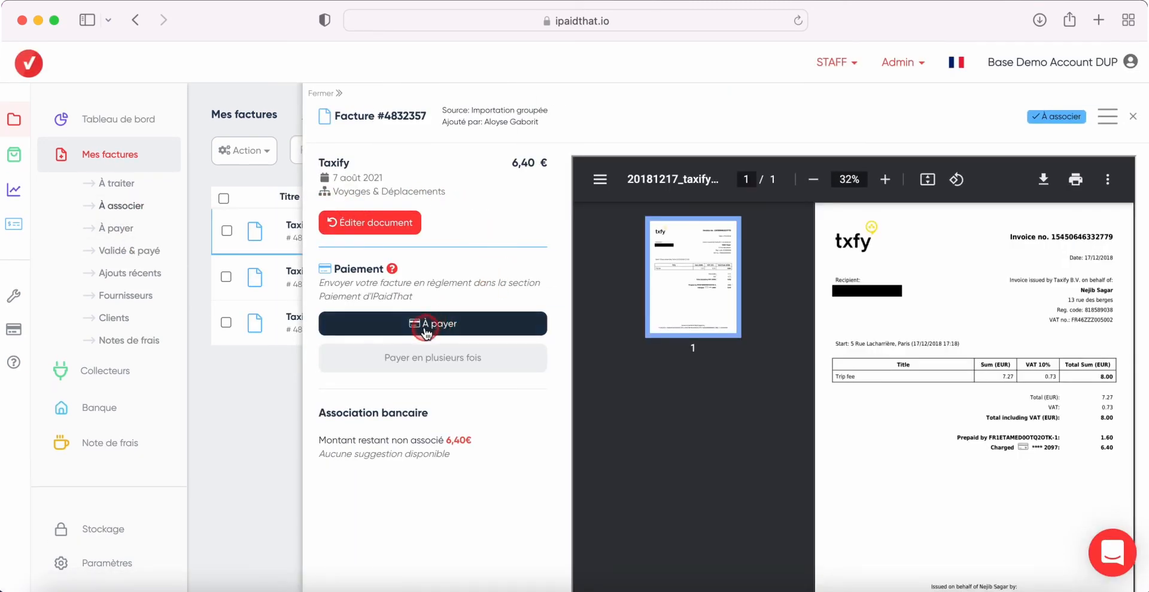
{"action": "left_click", "coordinate": [451, 326]}
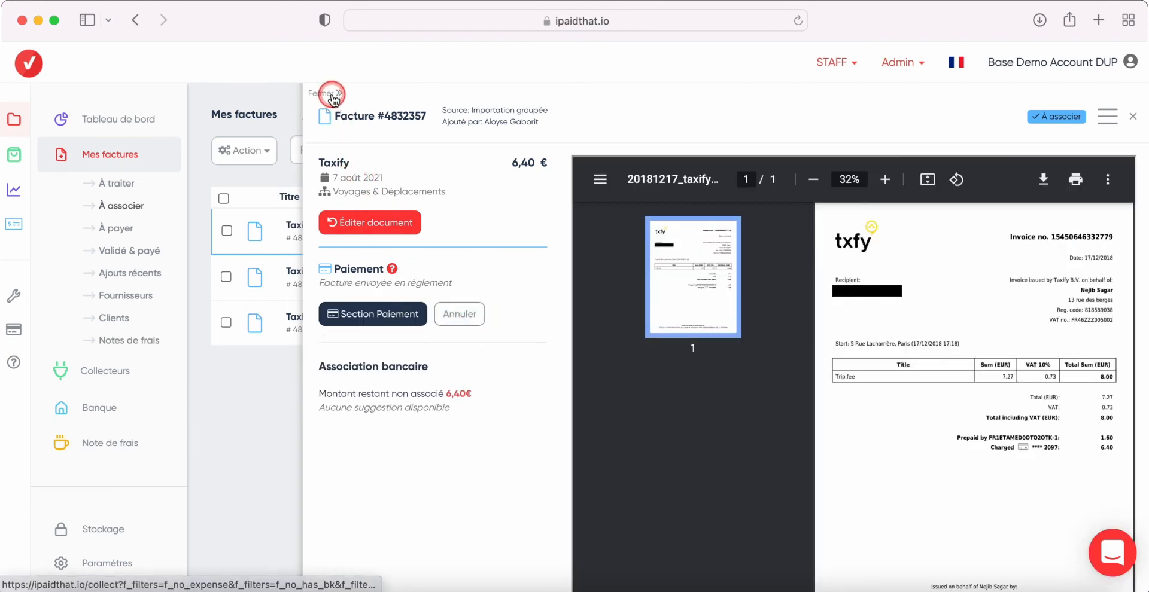
{"action": "left_click", "coordinate": [334, 96]}
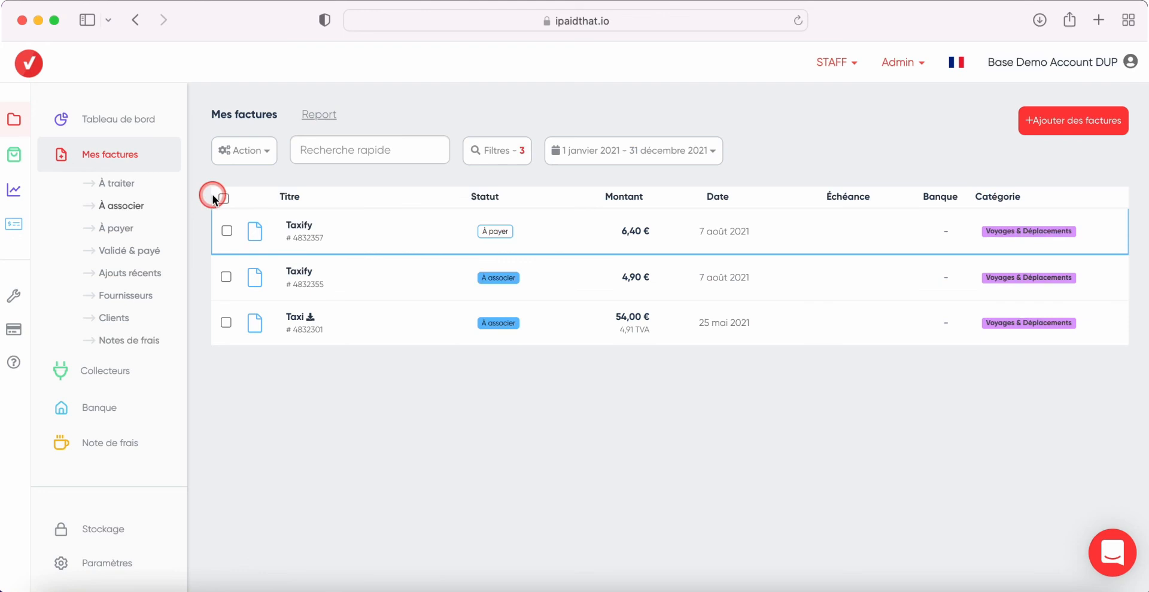
Step: View the invoices to pay, those validated and paid, and the recent additions one after another
{"action": "left_click", "coordinate": [123, 228]}
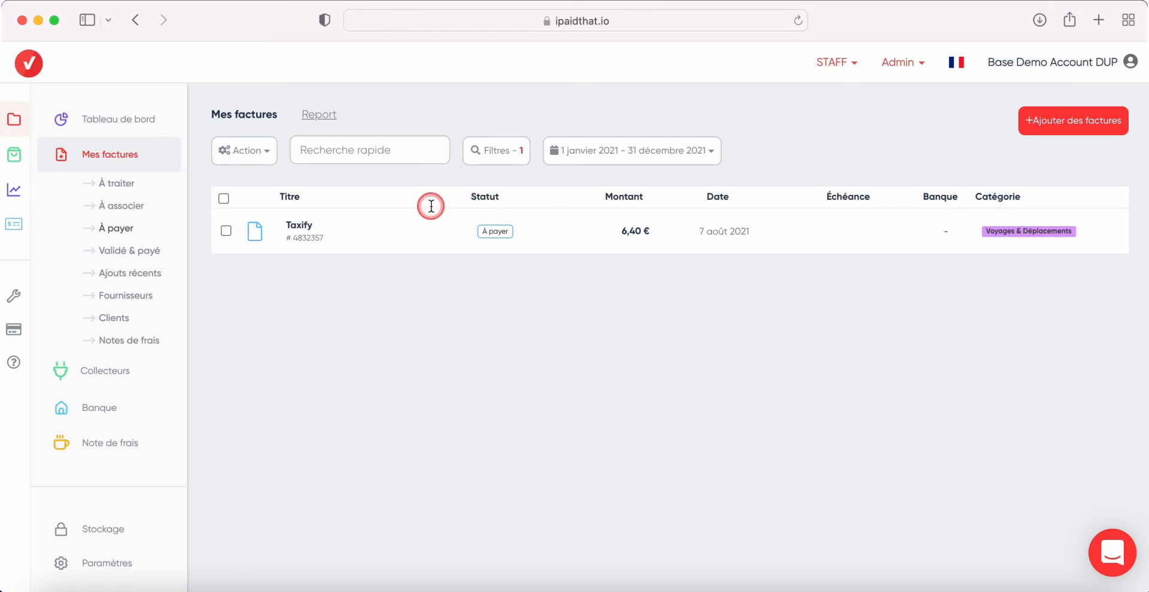
{"action": "left_click", "coordinate": [145, 253]}
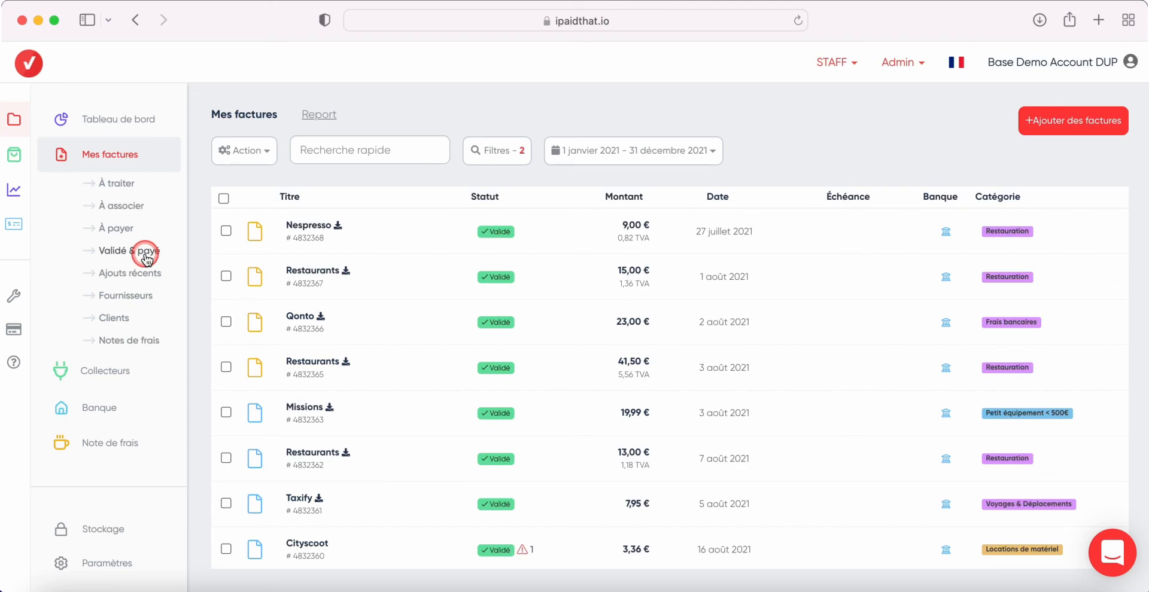
{"action": "left_click", "coordinate": [156, 276]}
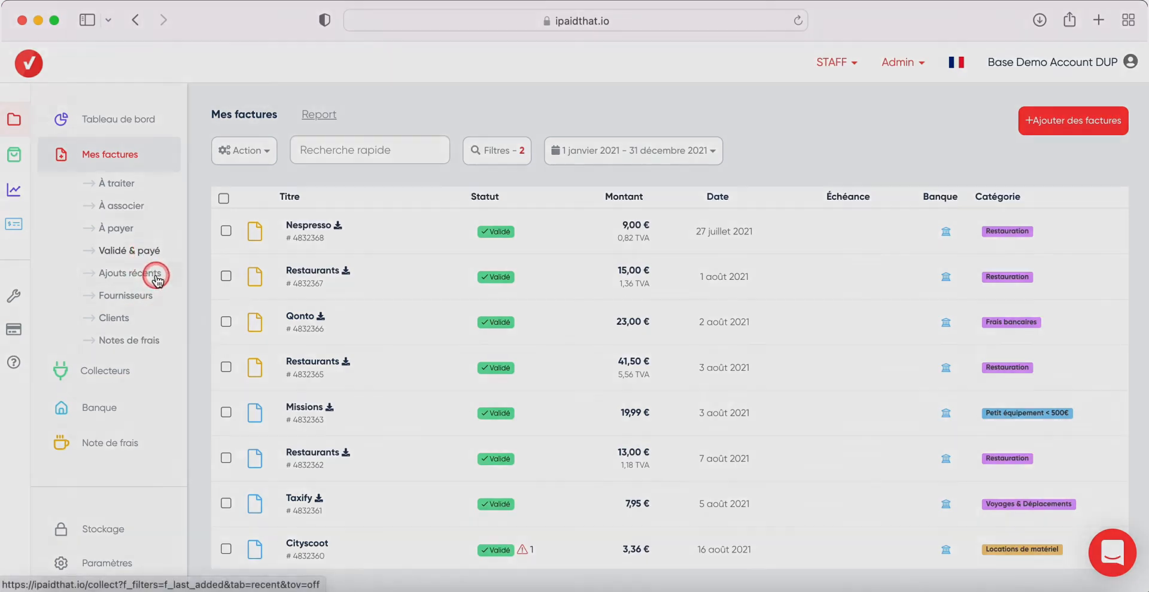